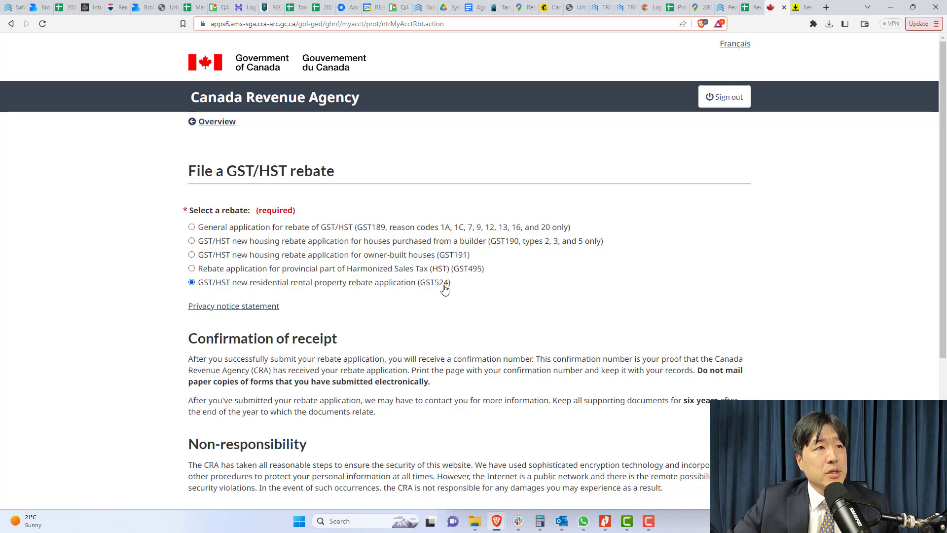
Choose the GST524 new residential rental property rebate and proceed with its application
scroll(417, 318, down, 4)
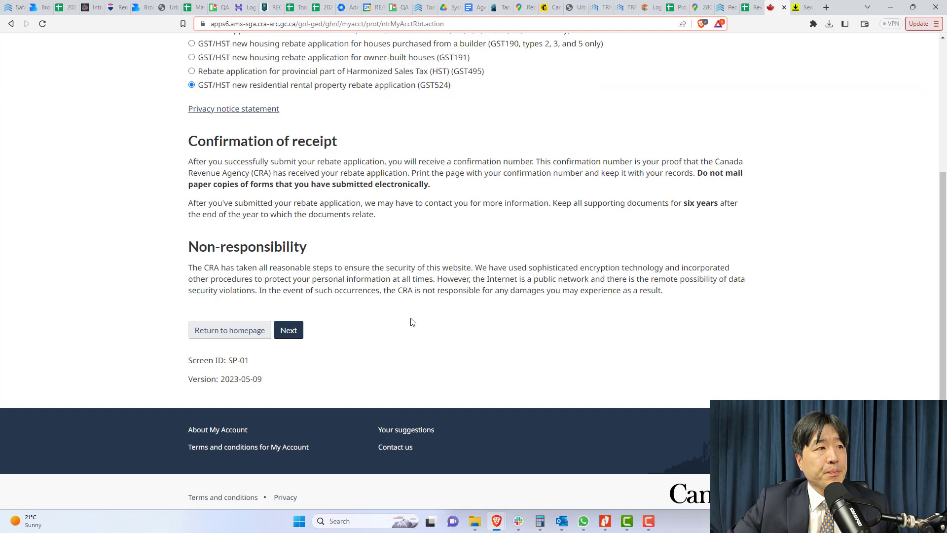
click(299, 334)
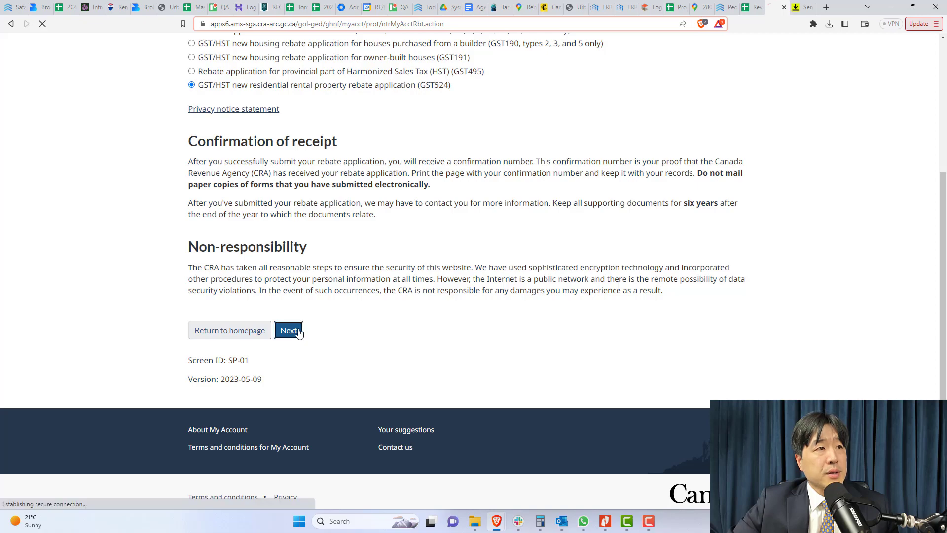
Go past the required-documents list to Section A claimant information
scroll(548, 249, down, 1)
scroll(549, 249, down, 6)
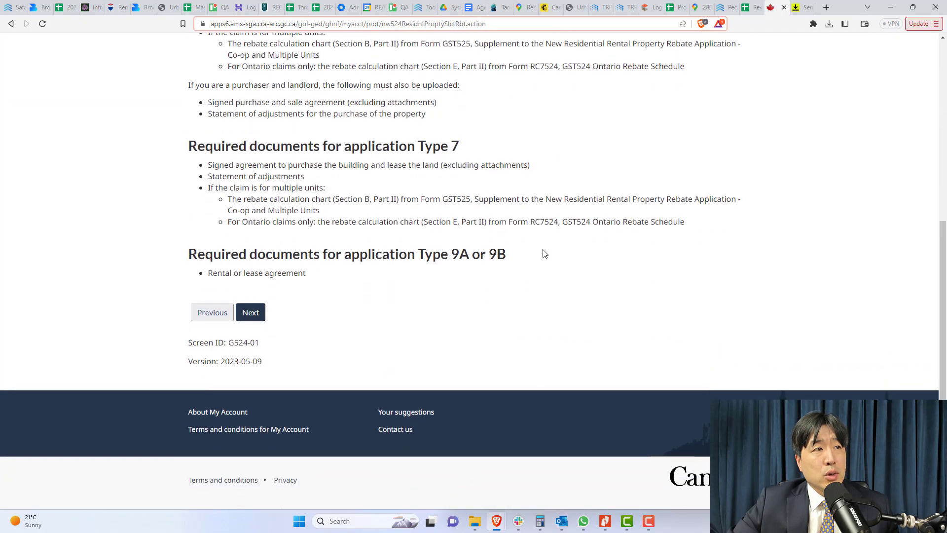
click(260, 320)
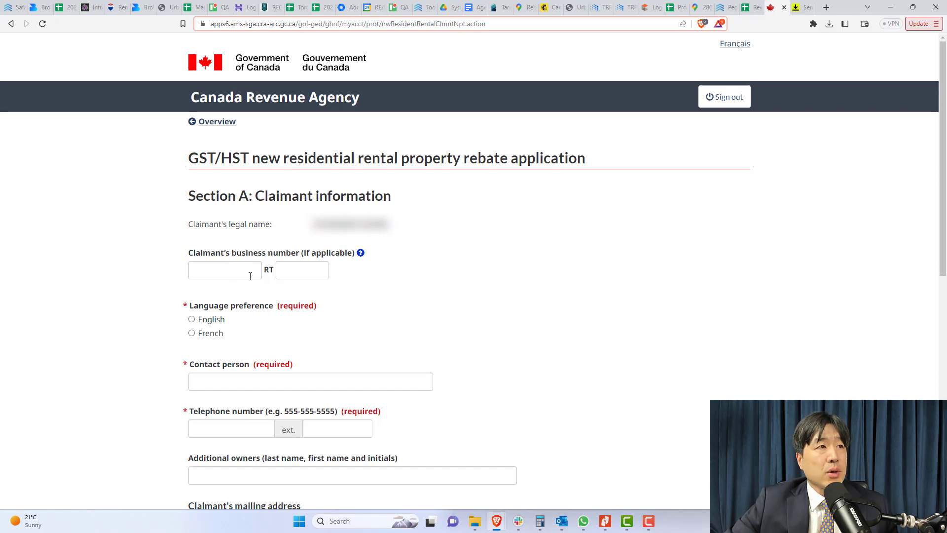
Set language preference to English and enter the contact person's name and telephone number
click(192, 321)
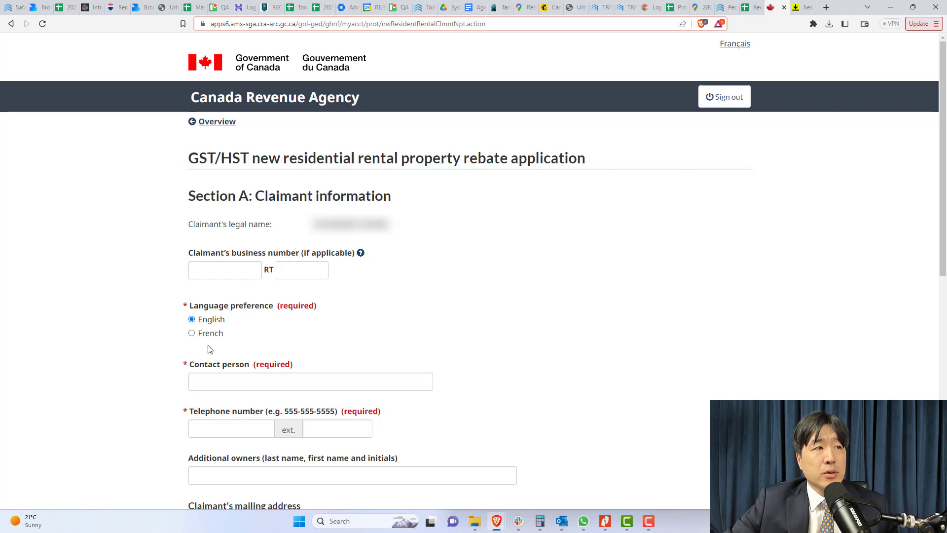
click(229, 383)
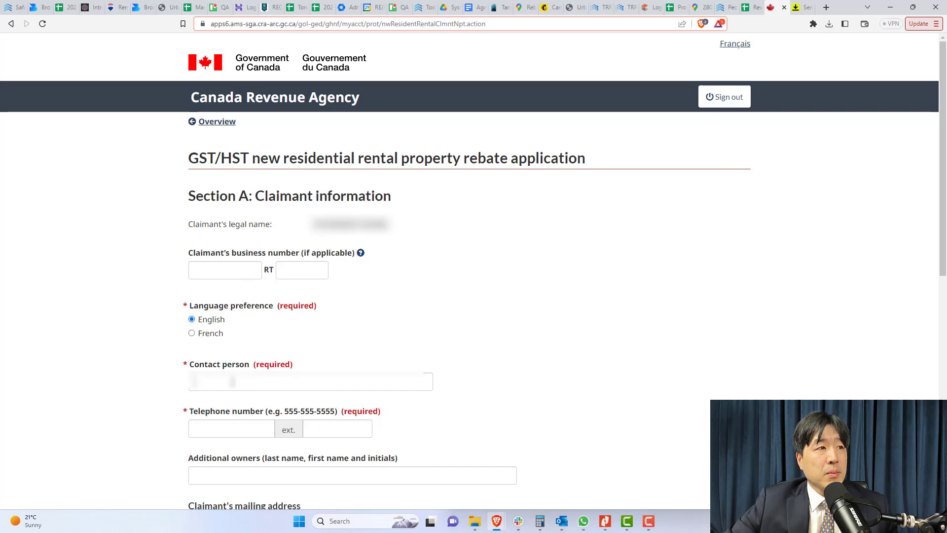
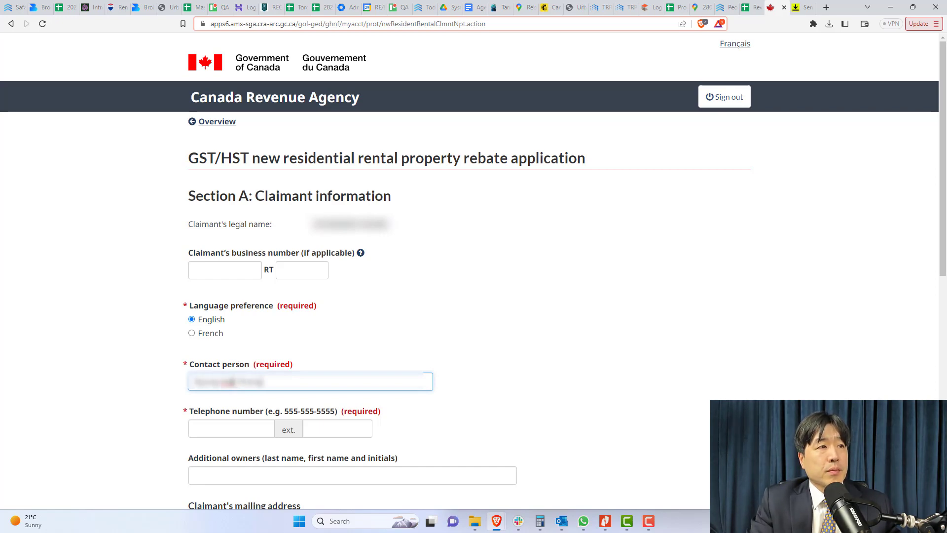
click(235, 432)
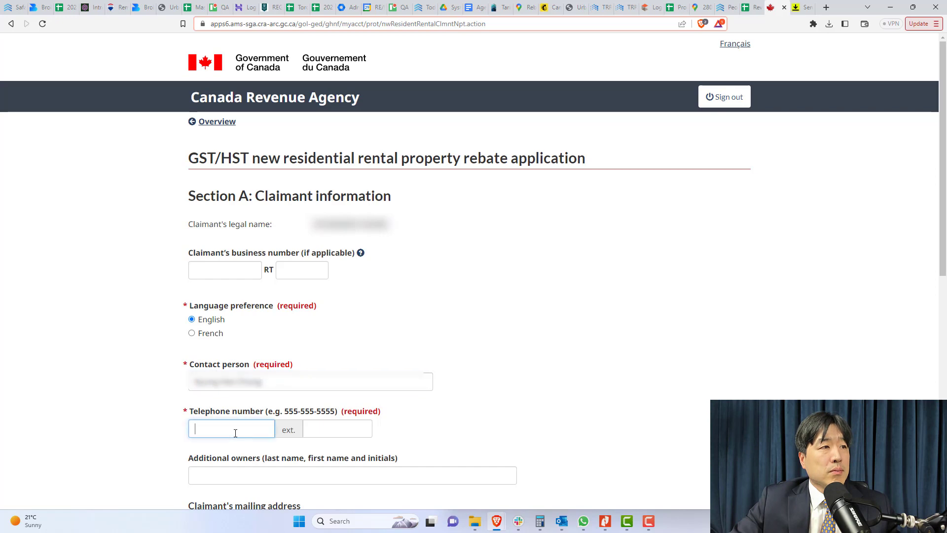
text(416)
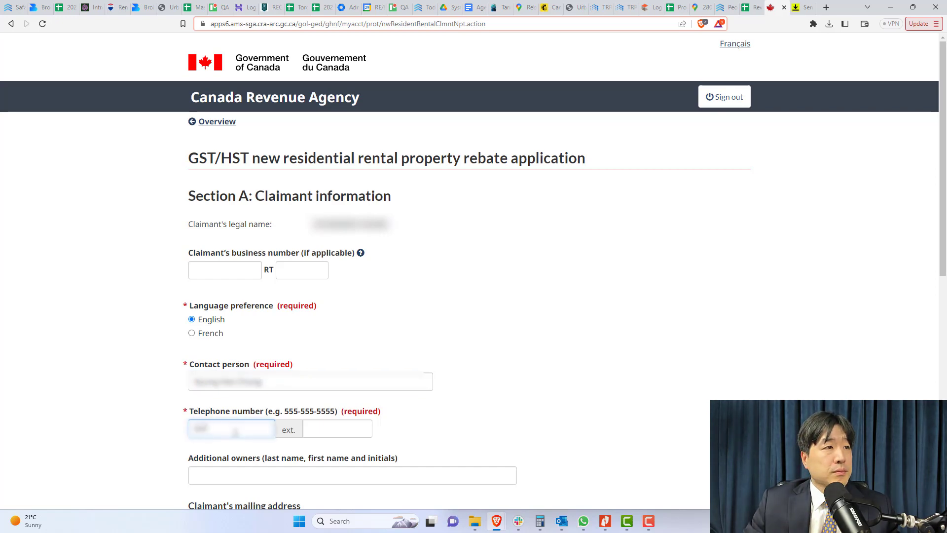
text(-555)
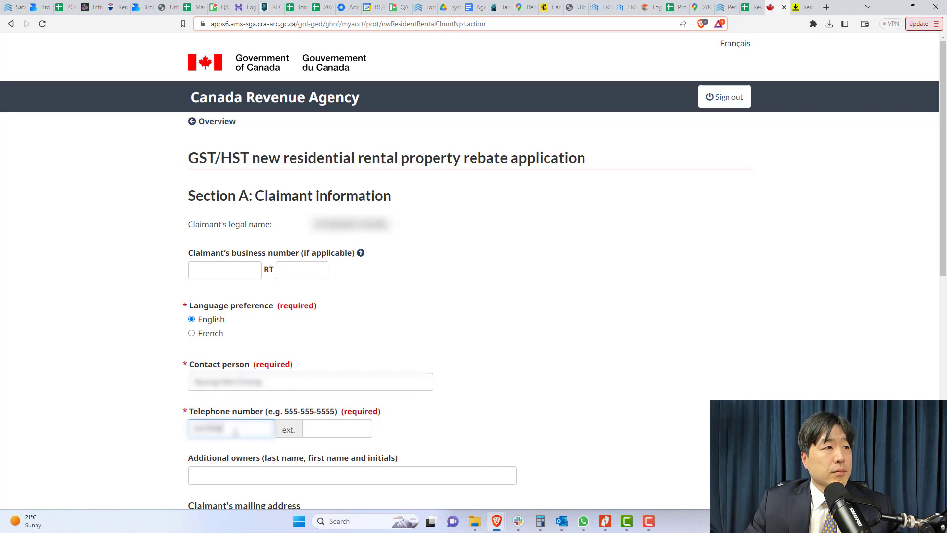
text(-5555)
click(300, 476)
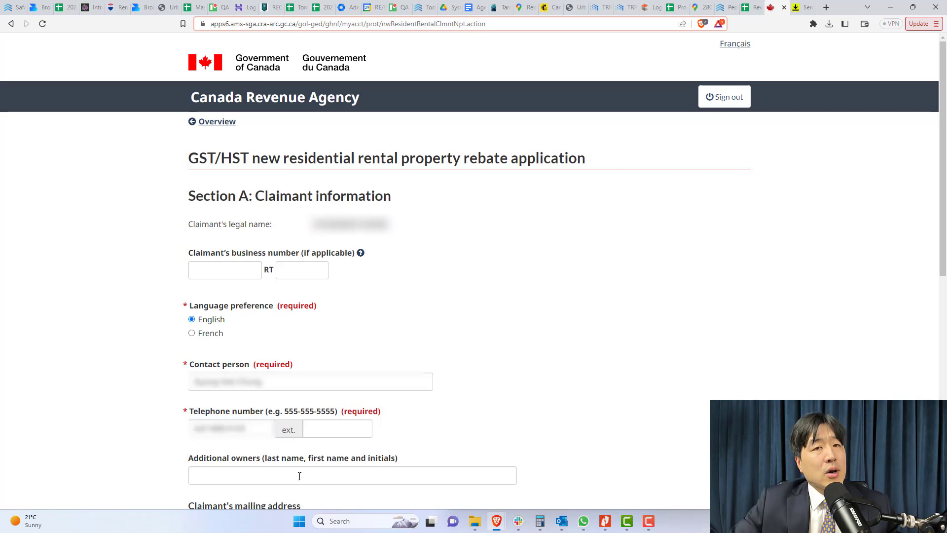
drag(187, 460, 405, 457)
click(418, 456)
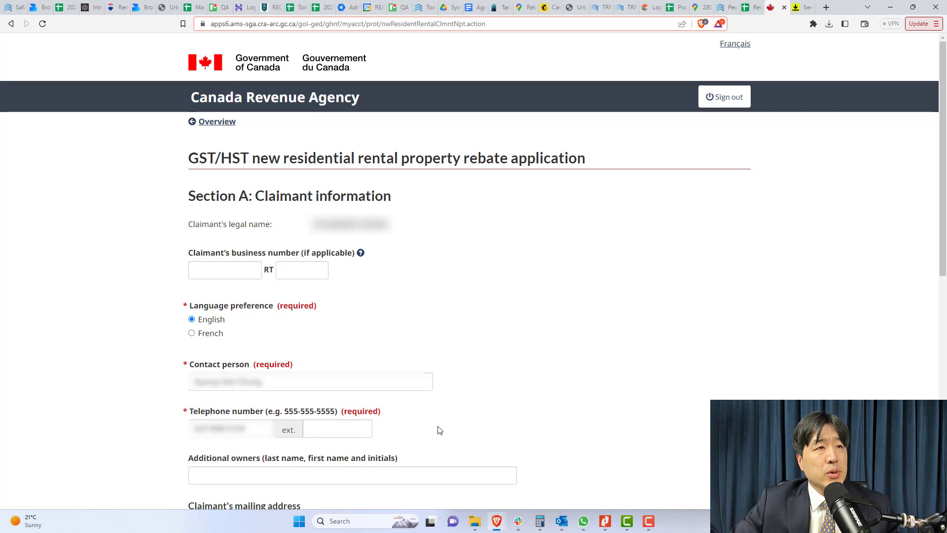
Autofill the saved Toronto, Ontario mailing address and advance to Section B
scroll(447, 426, down, 9)
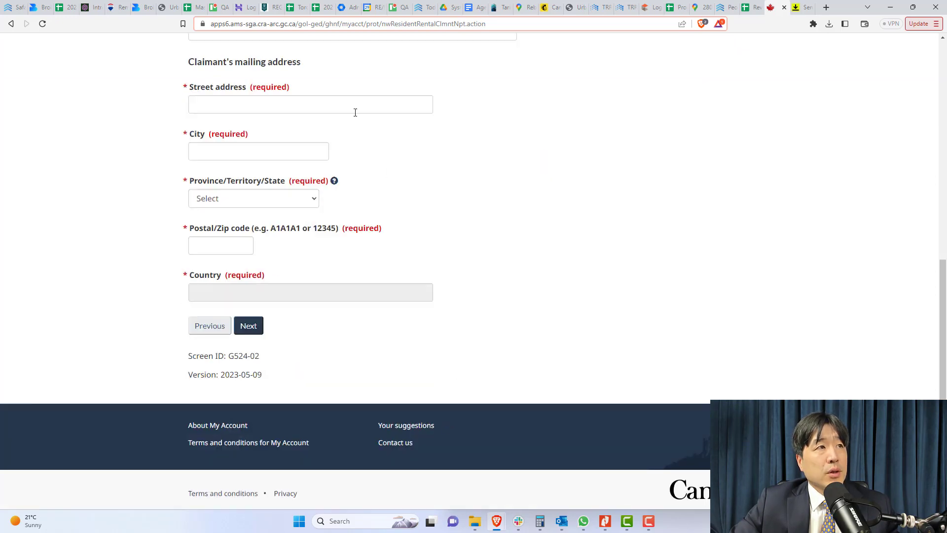
click(294, 107)
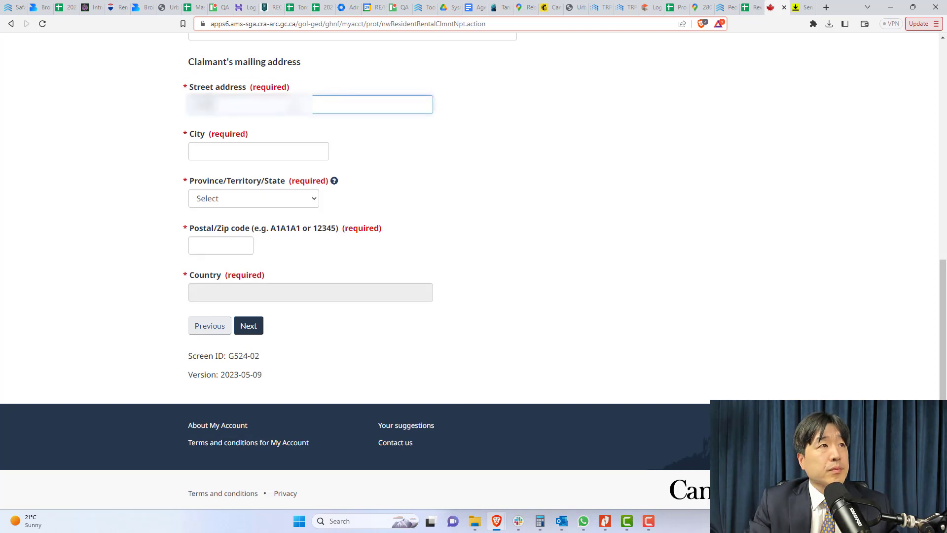
text(??)
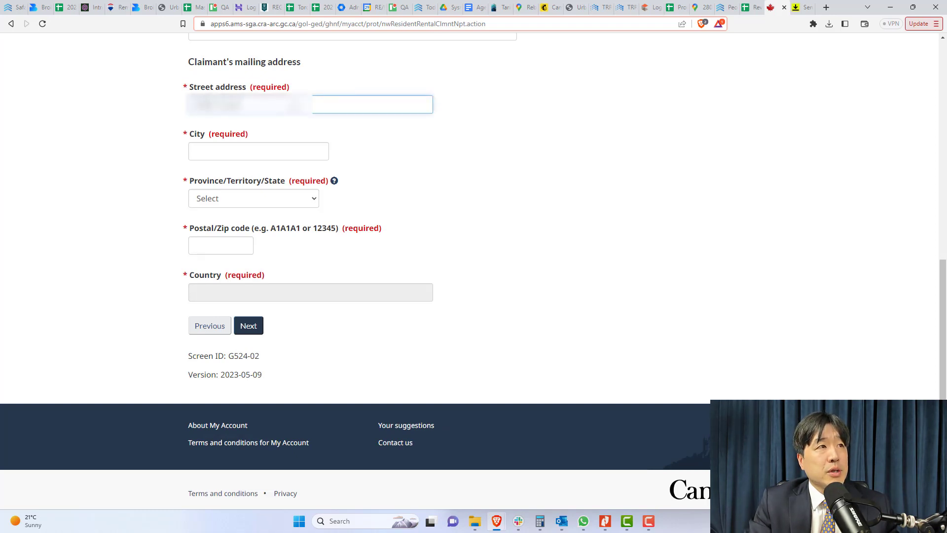
click(261, 105)
click(261, 120)
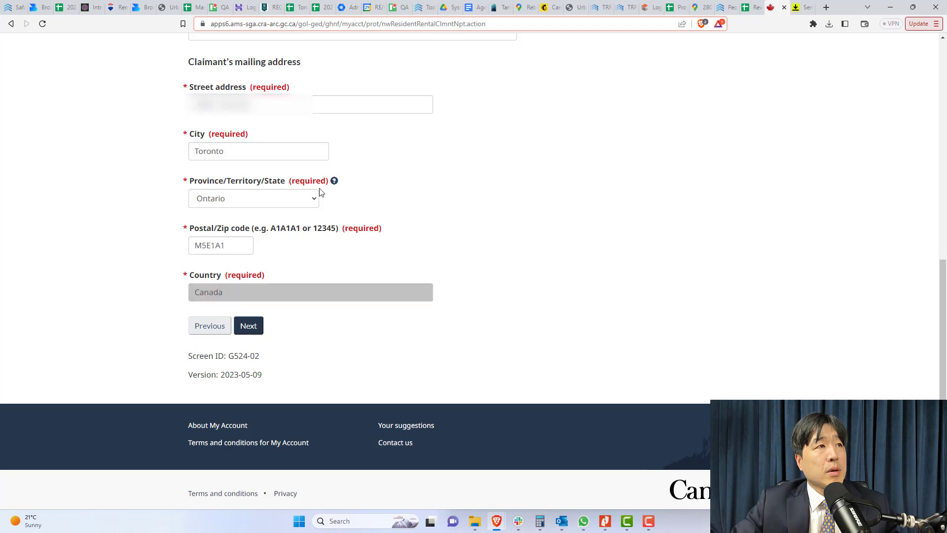
click(256, 330)
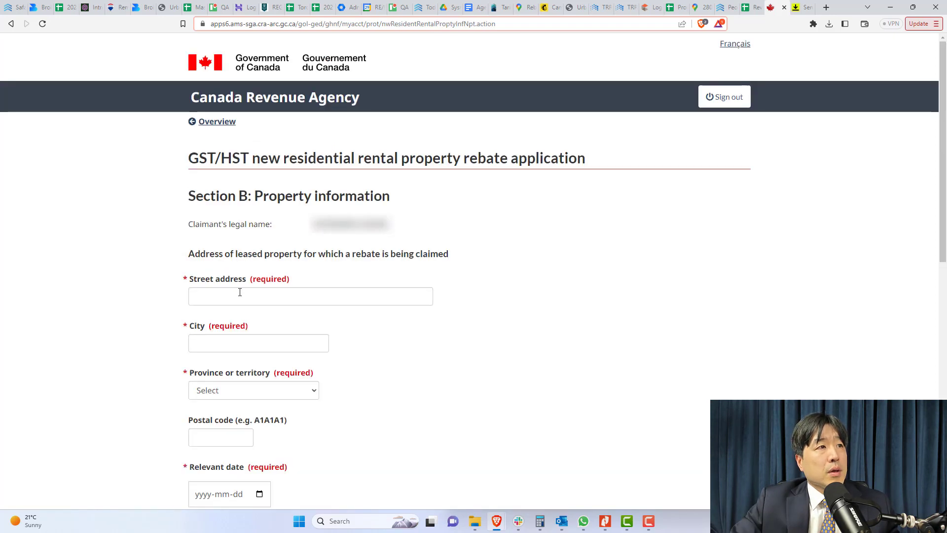
Fill the leased property's Toronto, Ontario address and postal code, then view the Statement of Adjustments PDF
click(239, 296)
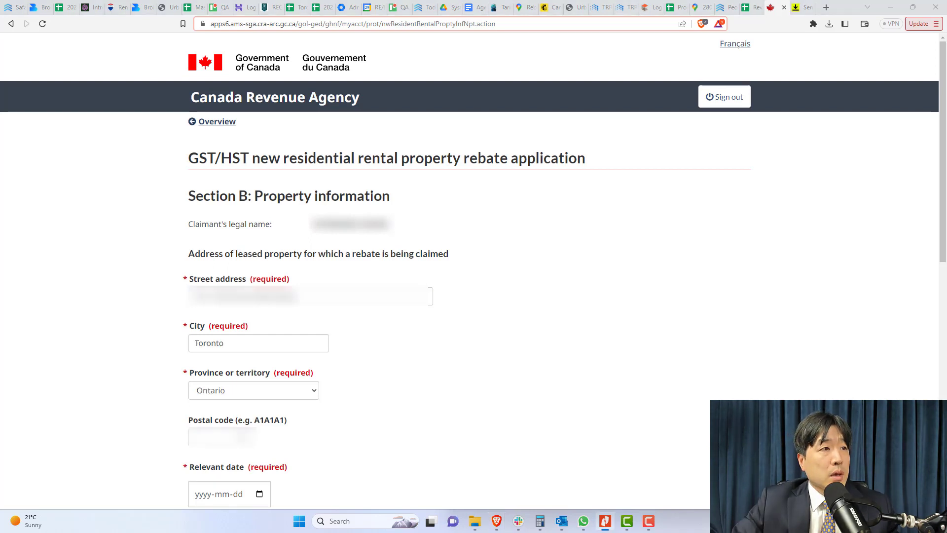
click(221, 438)
text(M)
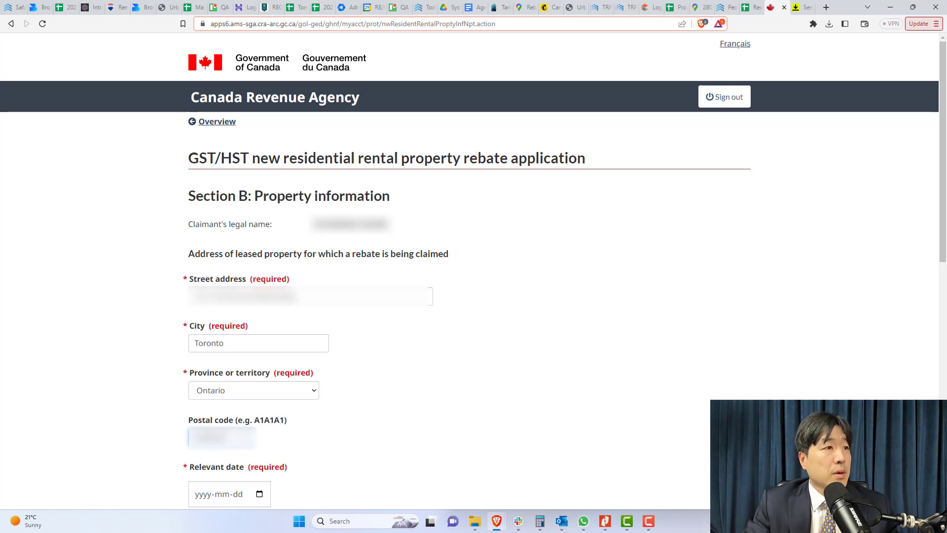
scroll(292, 452, down, 8)
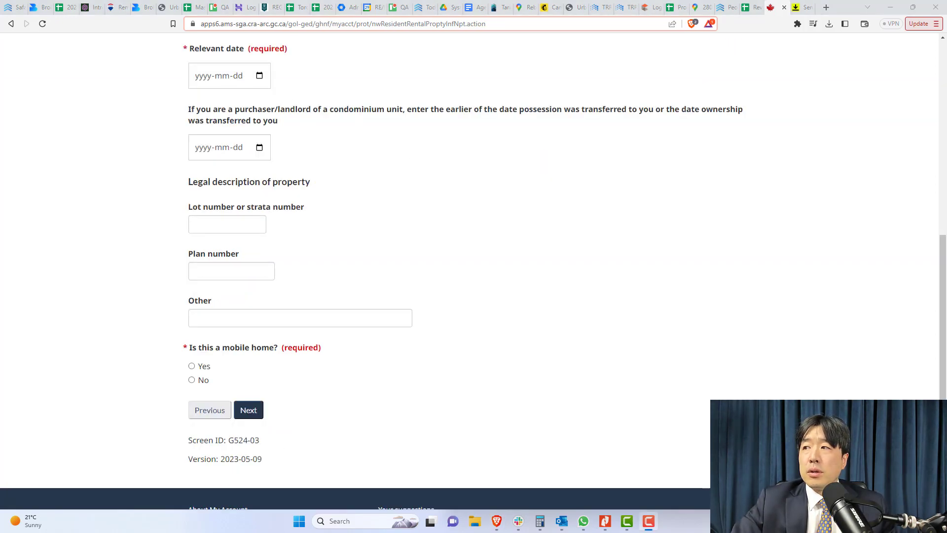
key(alt+Tab)
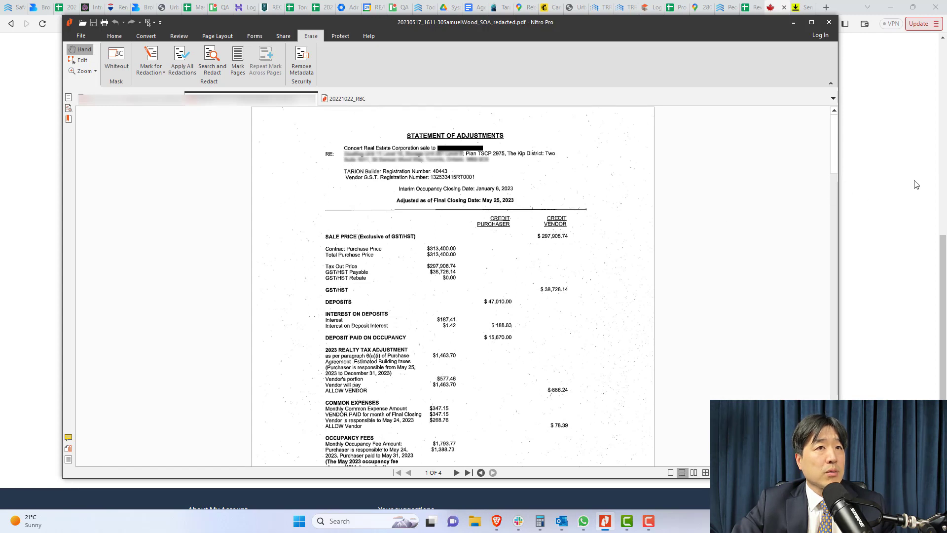
Set the relevant date to May 25, 2023, checking it against the Statement of Adjustments
click(891, 178)
click(260, 75)
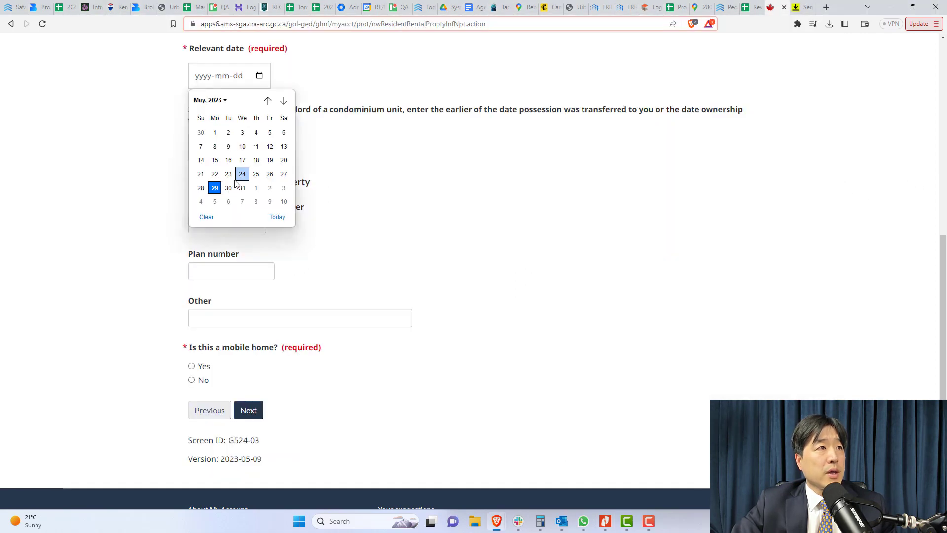
click(256, 174)
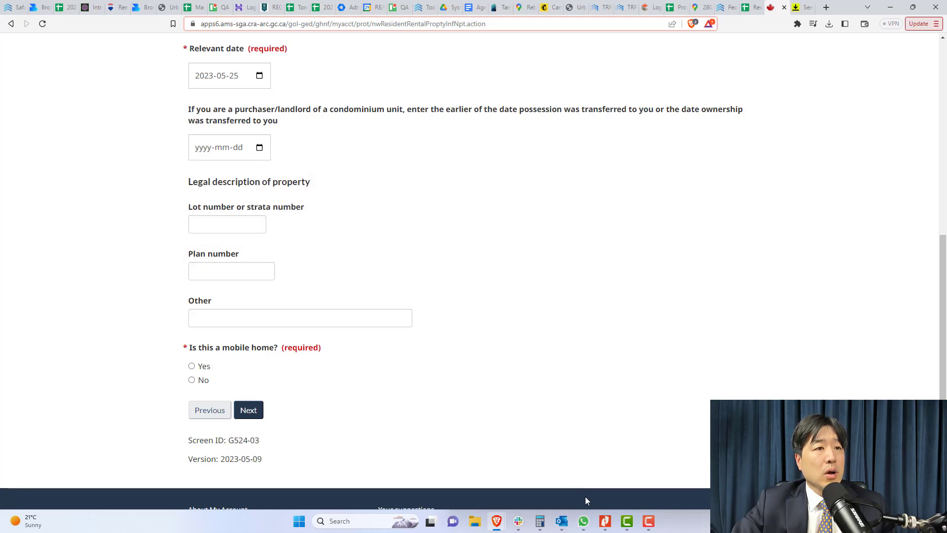
click(605, 521)
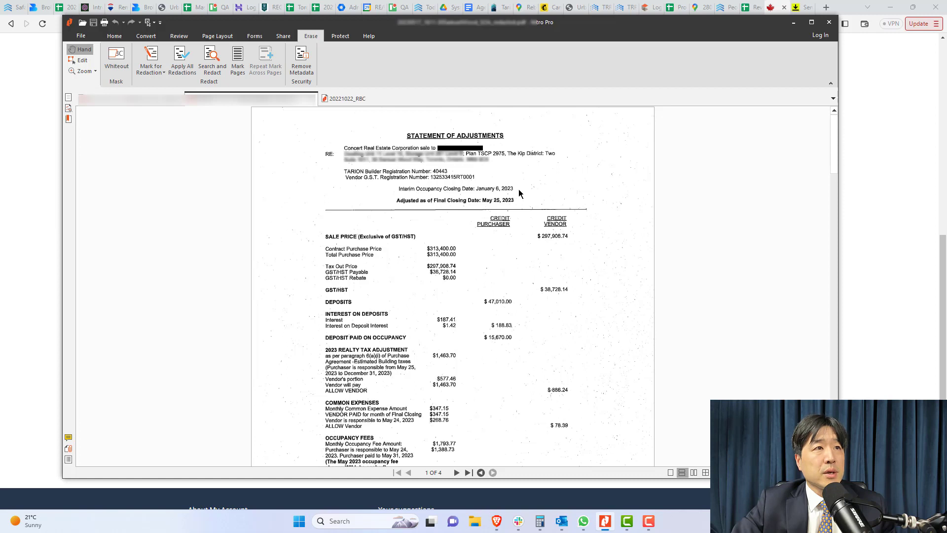
click(871, 181)
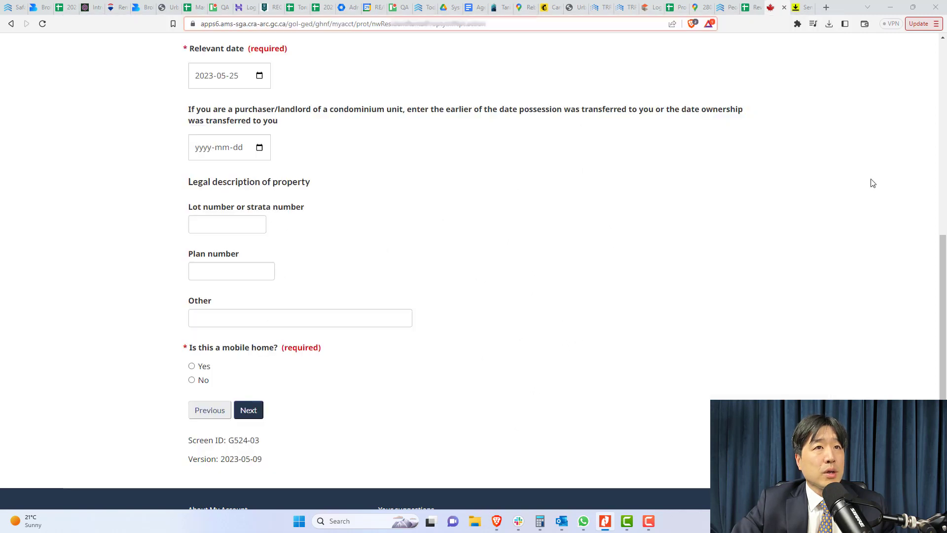
Set the condominium possession transfer date to January 6, 2023
click(260, 149)
click(269, 173)
click(269, 173)
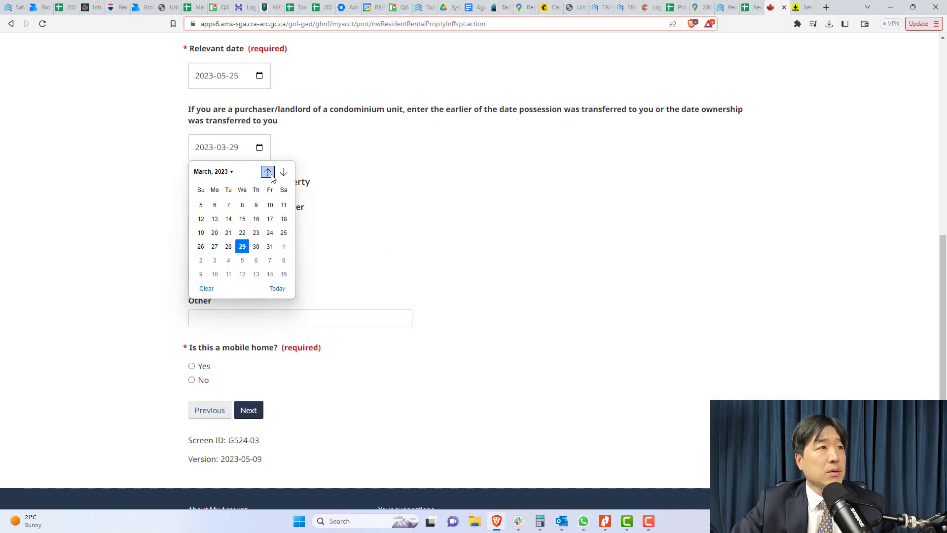
click(269, 173)
click(268, 173)
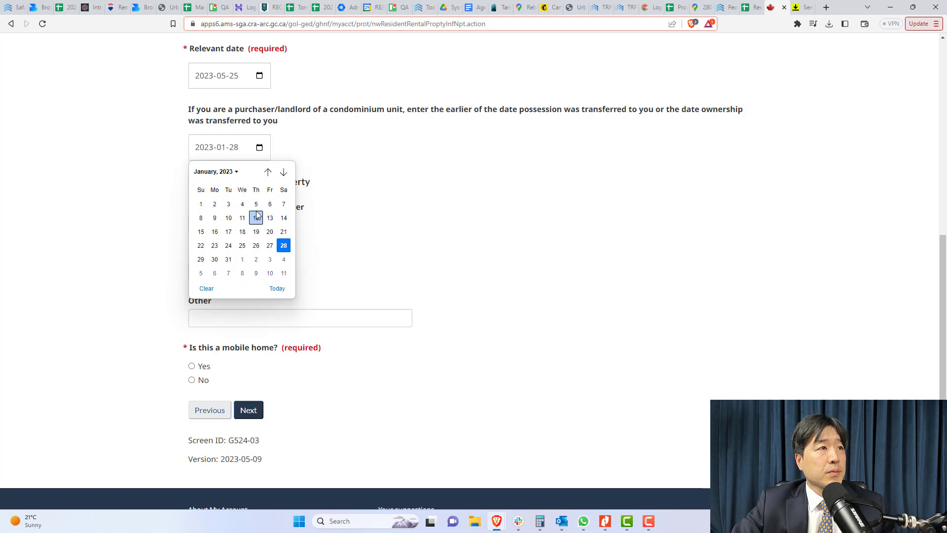
click(269, 206)
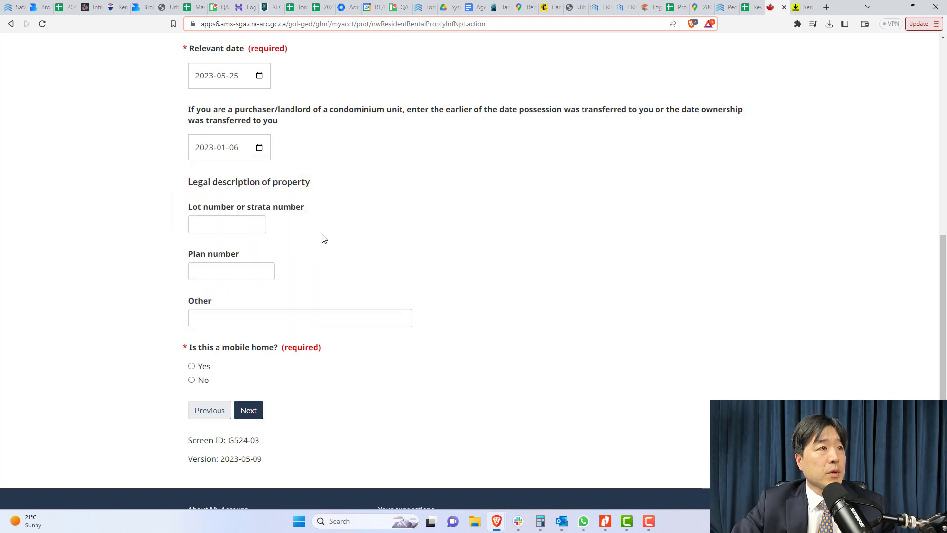
click(249, 229)
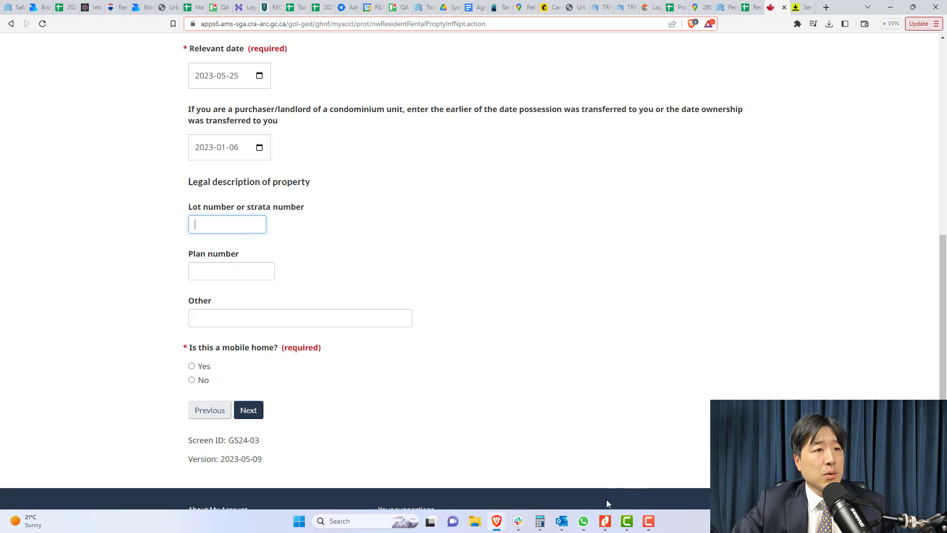
Enter TSCP 2975 as the lot number, taken from the Statement of Adjustments
click(607, 526)
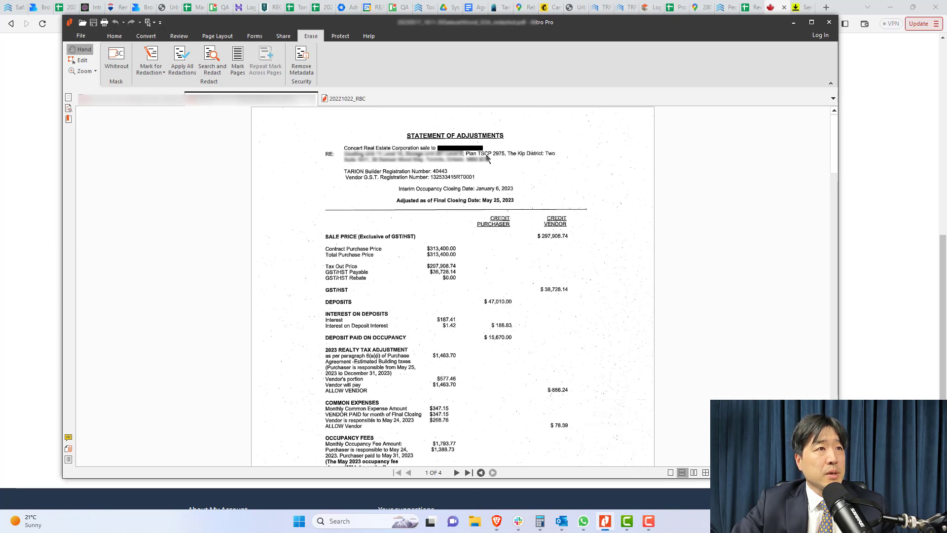
click(879, 182)
click(218, 220)
text(TS)
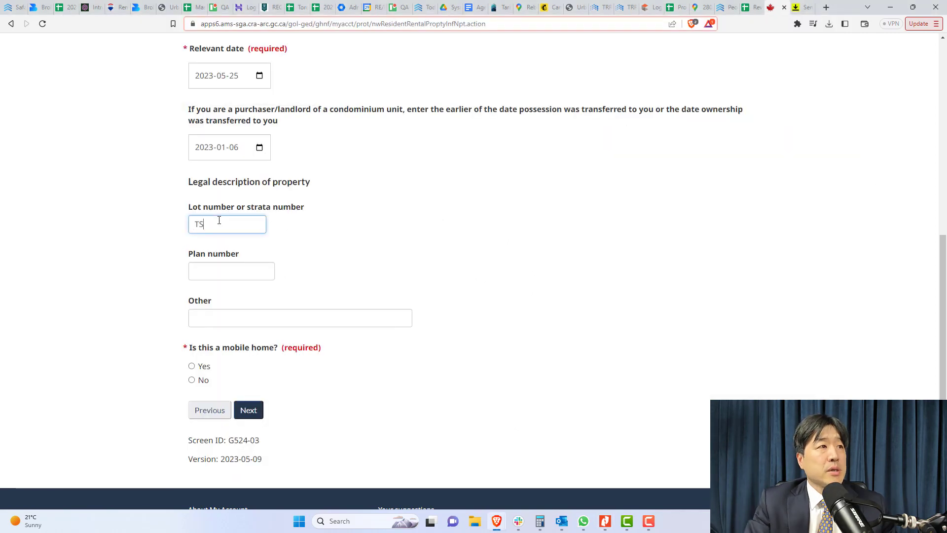
text(CP 2975)
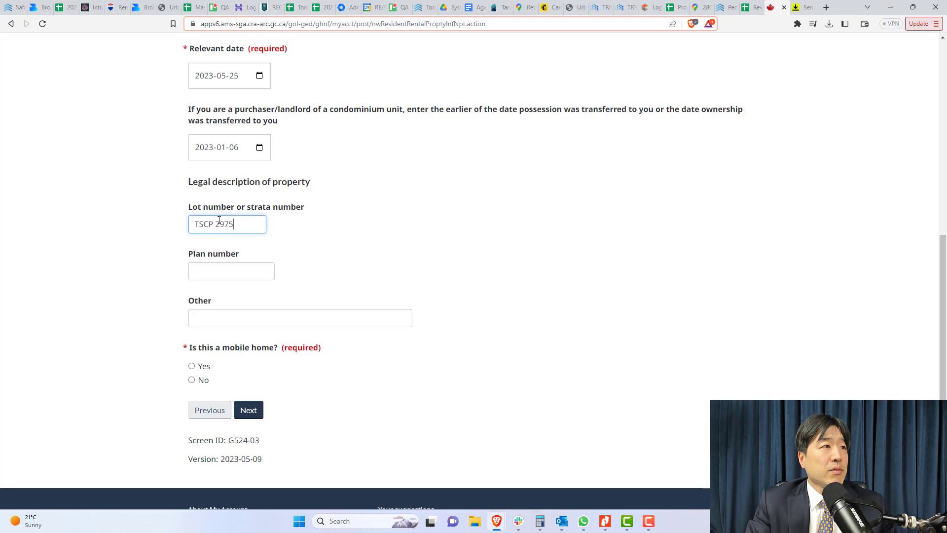
key(Tab)
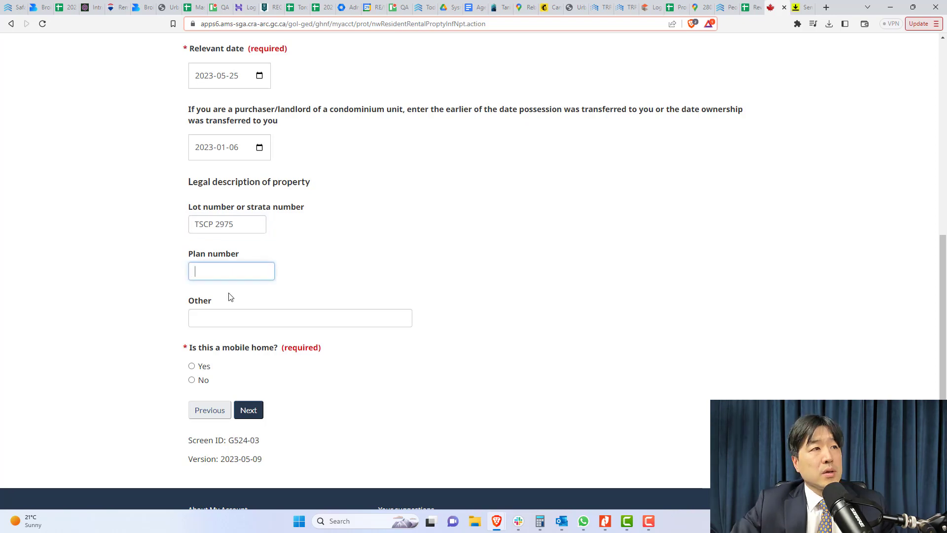
click(303, 263)
click(241, 265)
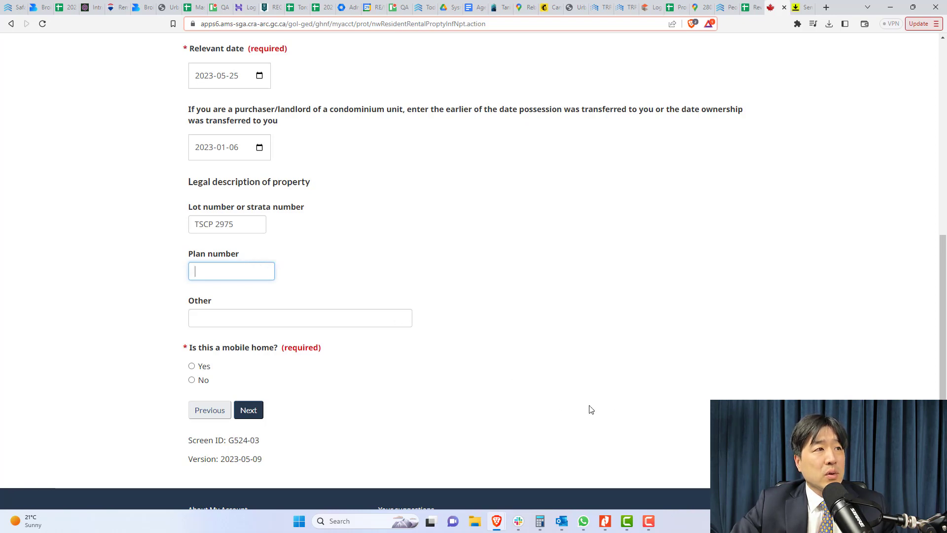
Enter '11, lvl 16' as the plan number
click(605, 521)
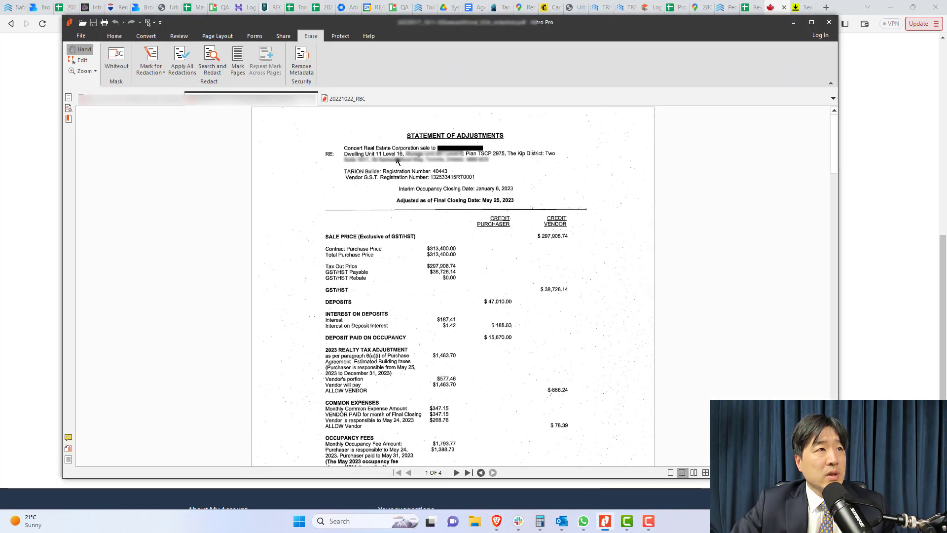
click(908, 232)
click(238, 269)
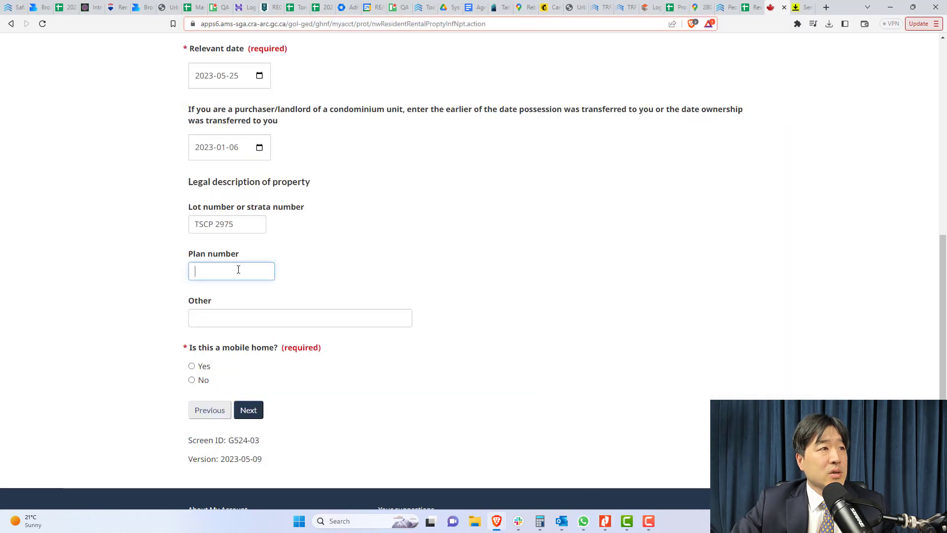
text(11, lvl)
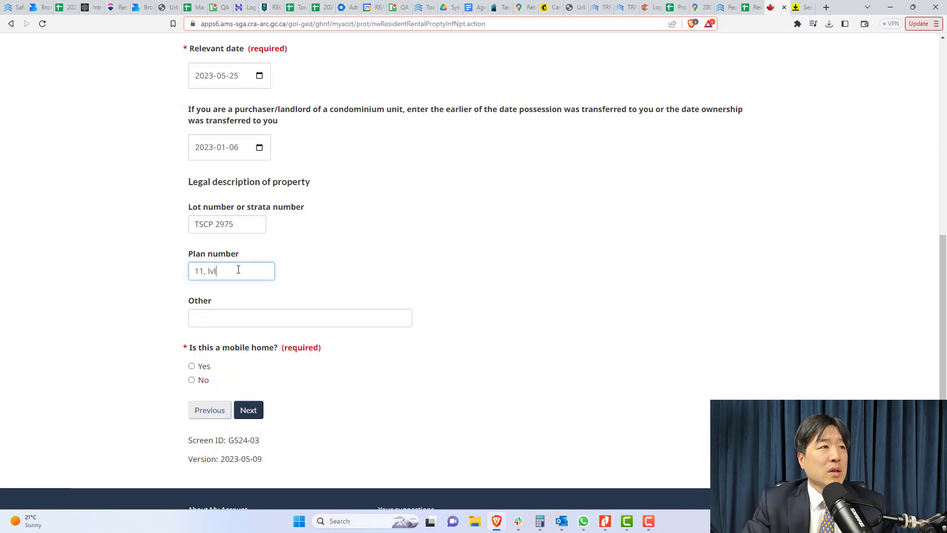
text( 15)
key(BackSpace)
text(6)
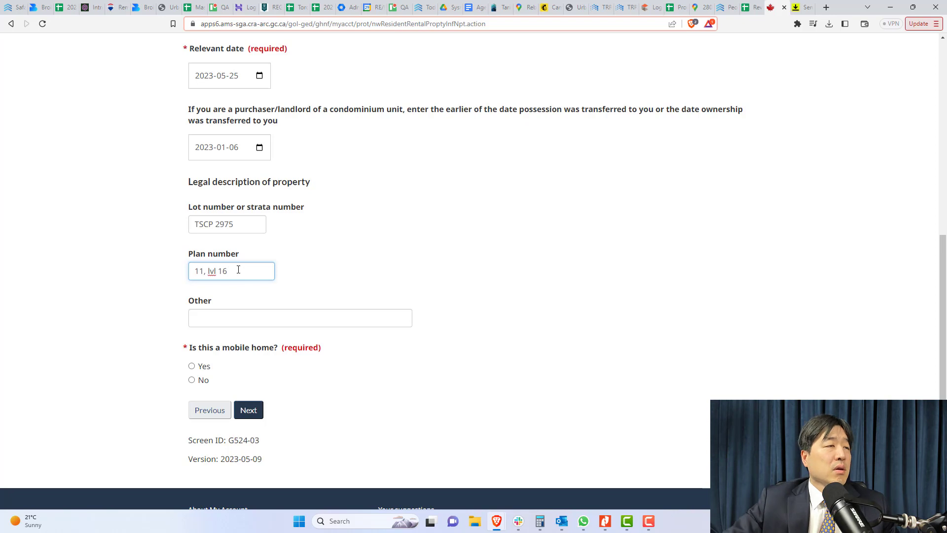
click(232, 316)
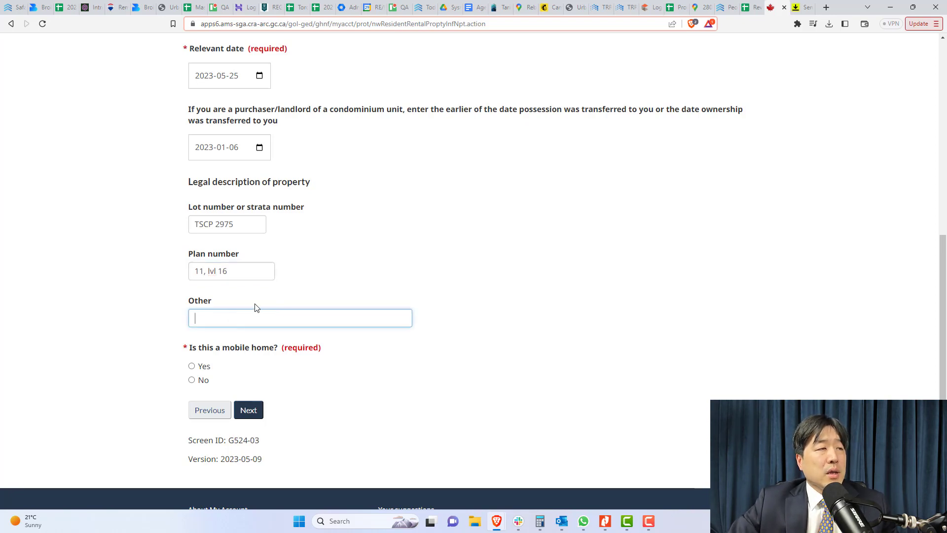
Enter 'Storage 261 Lvl B' under Other, answer No to mobile home, and continue
click(611, 521)
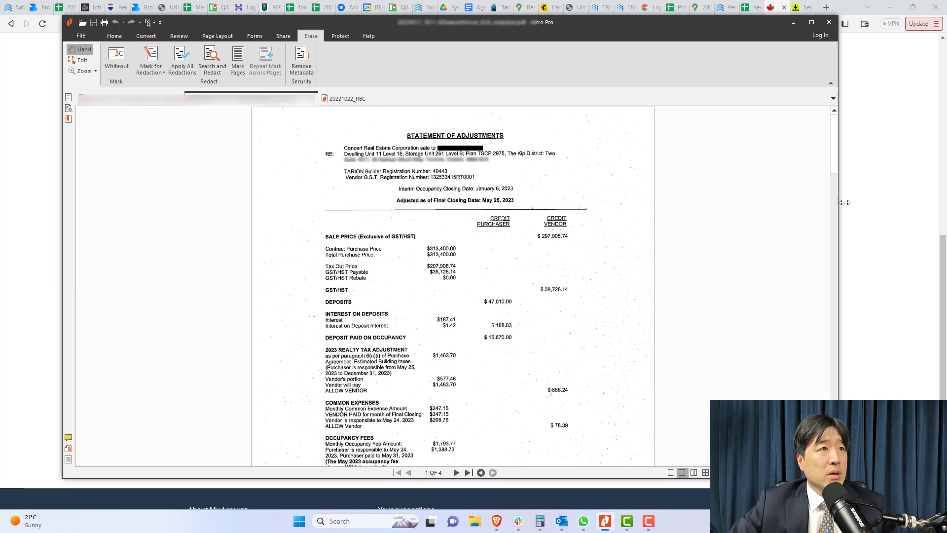
click(876, 210)
click(226, 318)
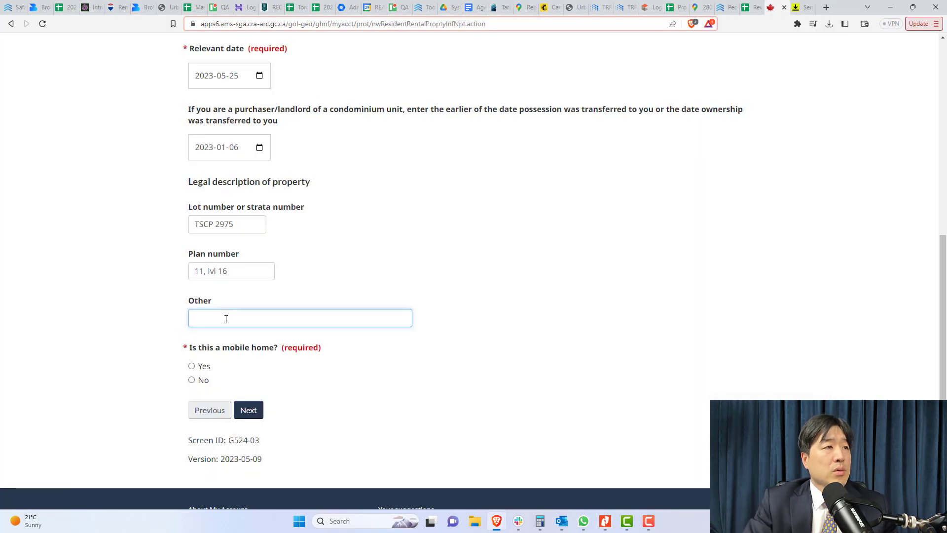
text(Storage 2)
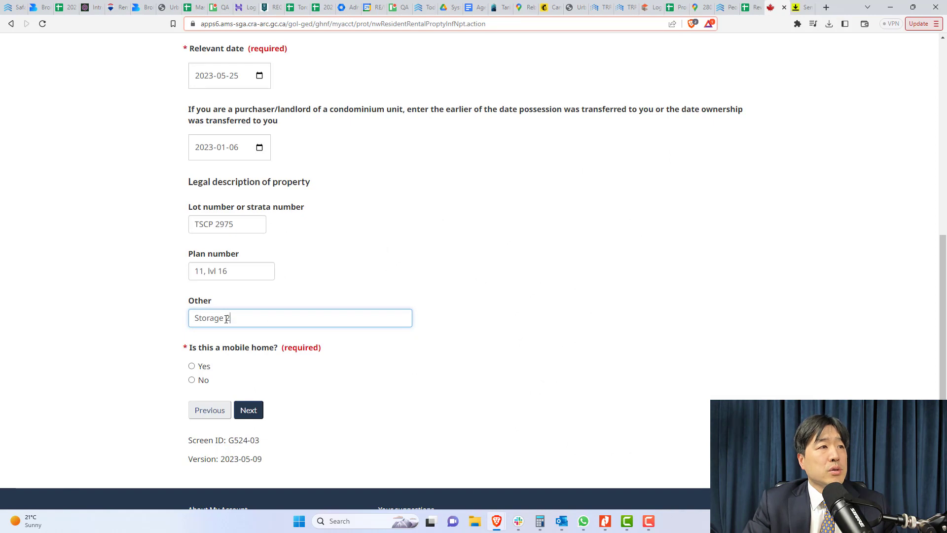
text(61 L)
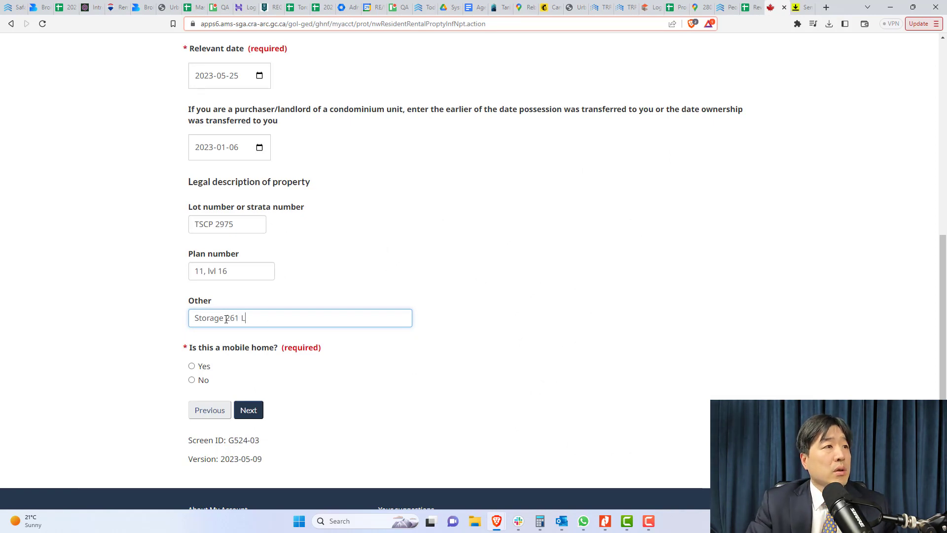
text(vl B)
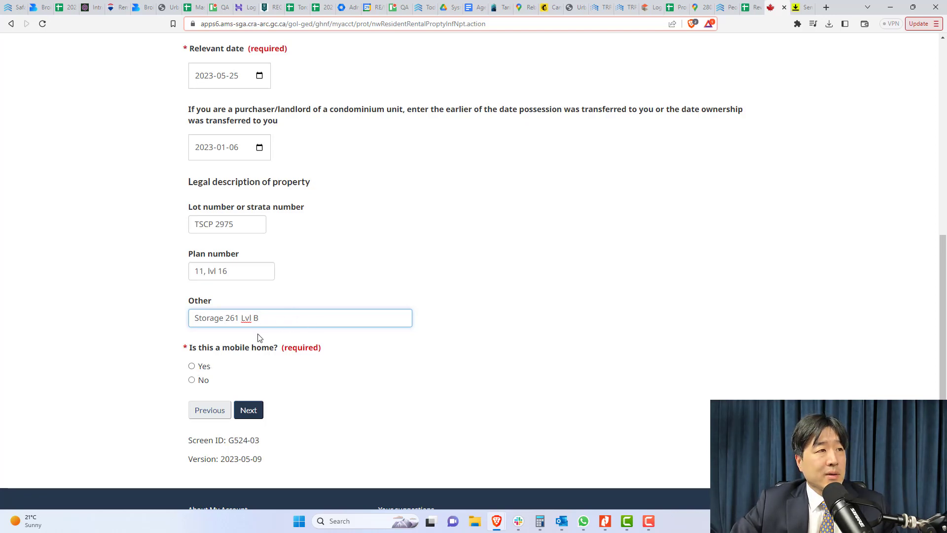
click(449, 303)
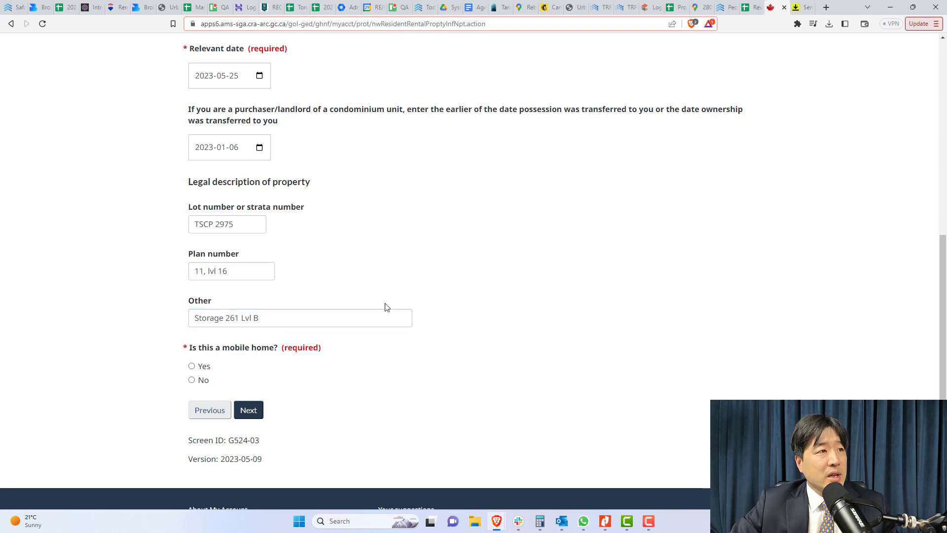
click(191, 380)
click(249, 411)
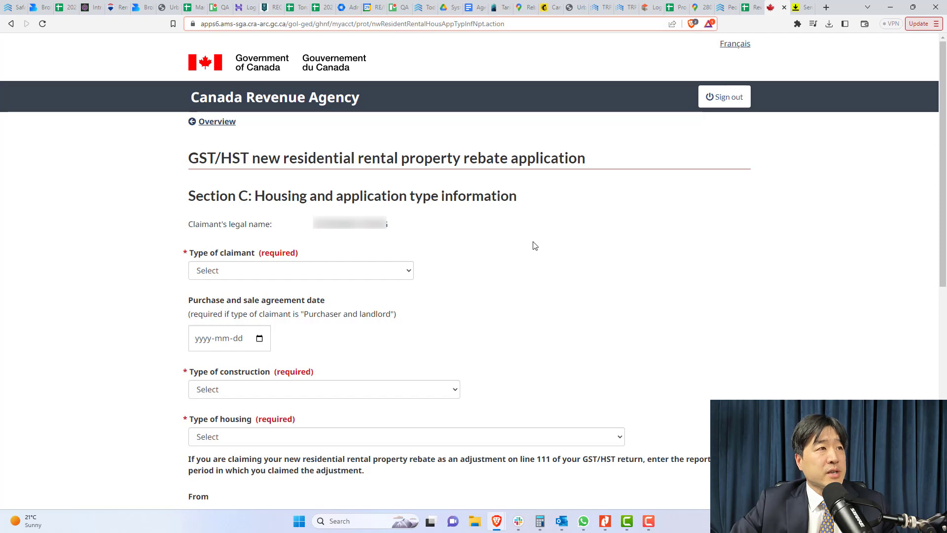
Set the claimant type to Purchaser and landlord, then bring up the PDFs
click(396, 273)
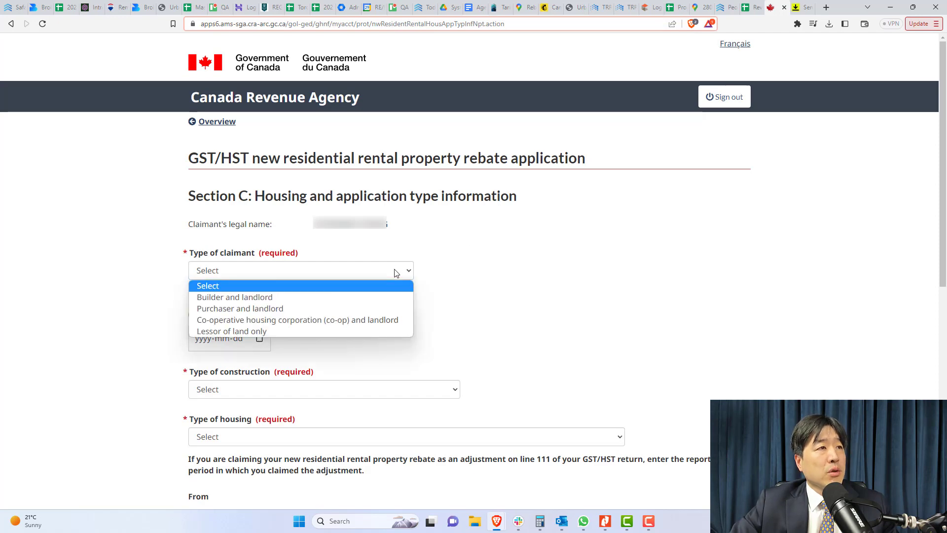
click(367, 308)
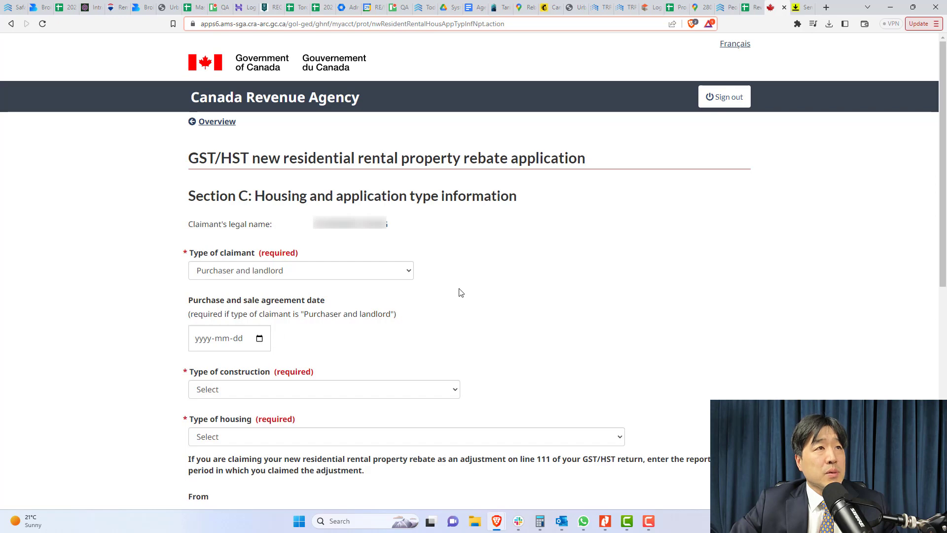
click(609, 525)
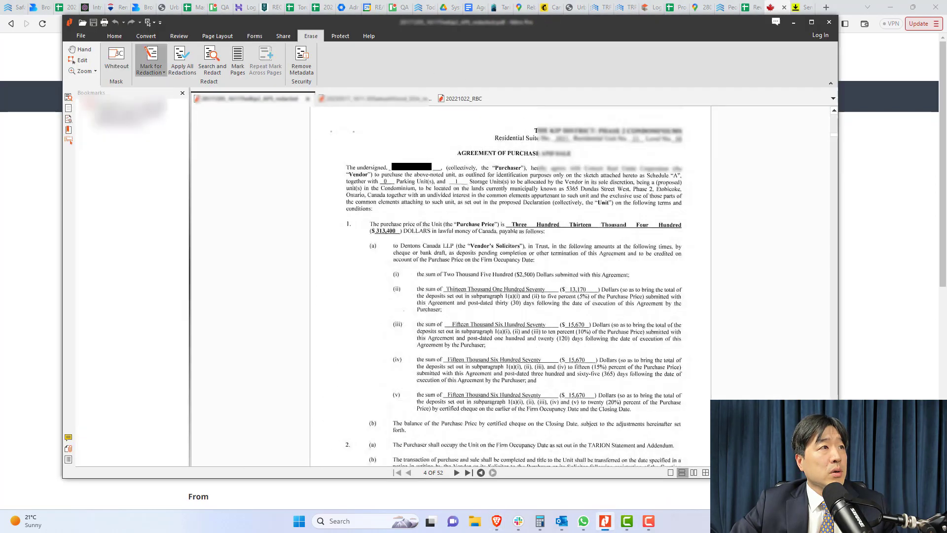
Scroll the Agreement of Purchase to its signature block dated 7 October 2017
scroll(534, 235, down, 5)
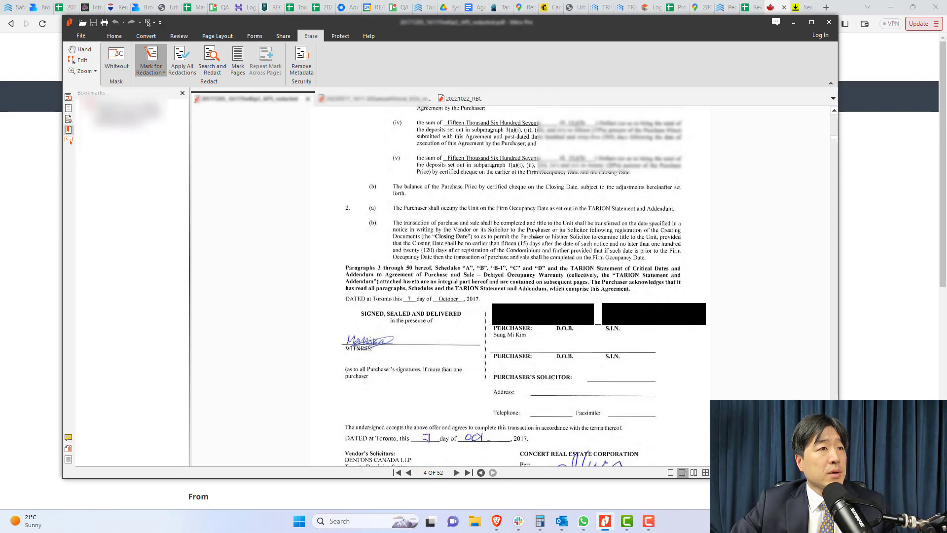
scroll(535, 234, up, 5)
scroll(468, 270, down, 4)
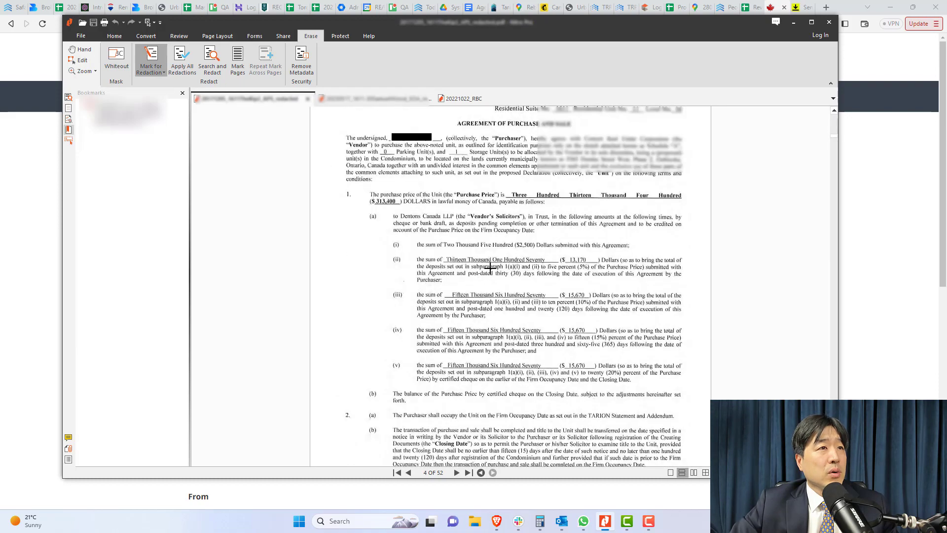
scroll(494, 267, down, 1)
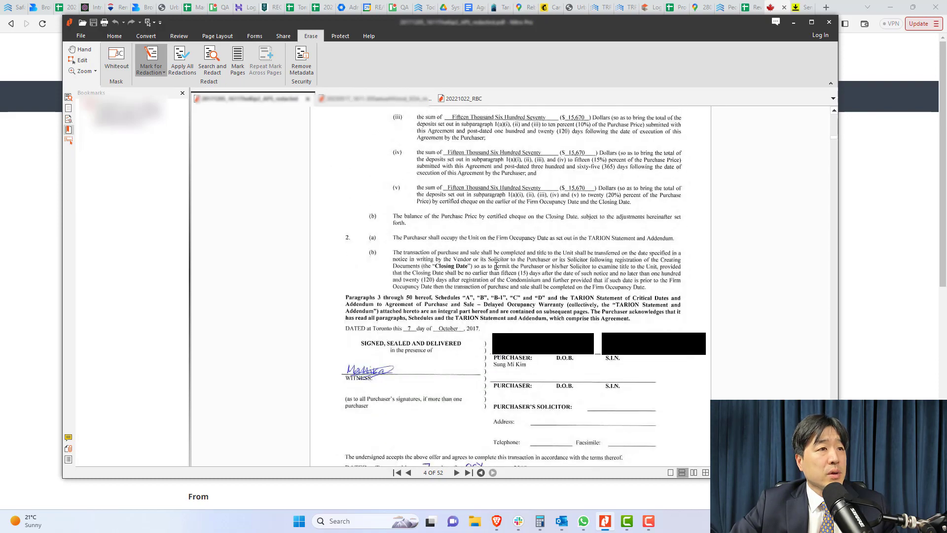
scroll(411, 330, down, 1)
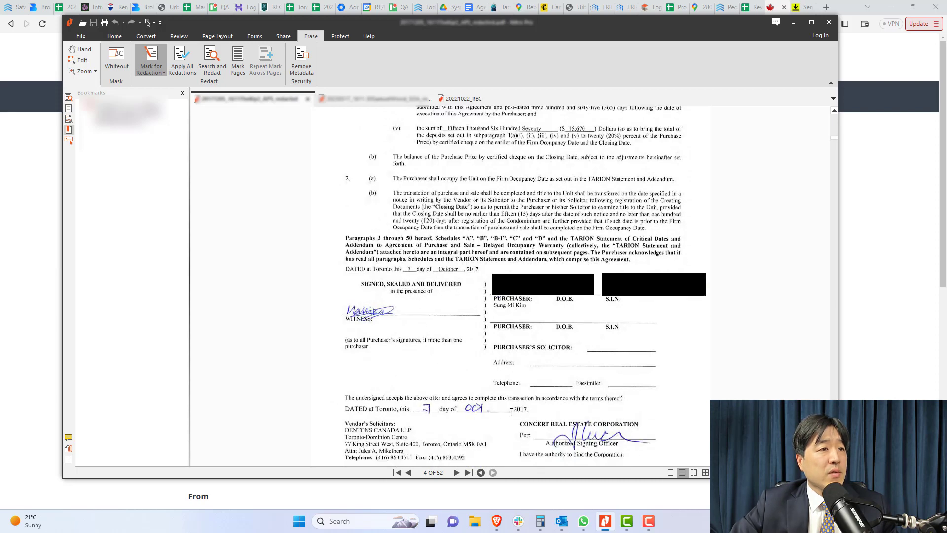
Enter agreement date 2017-10-07, construction type New construction, and housing type Condominium unit
click(912, 292)
click(260, 339)
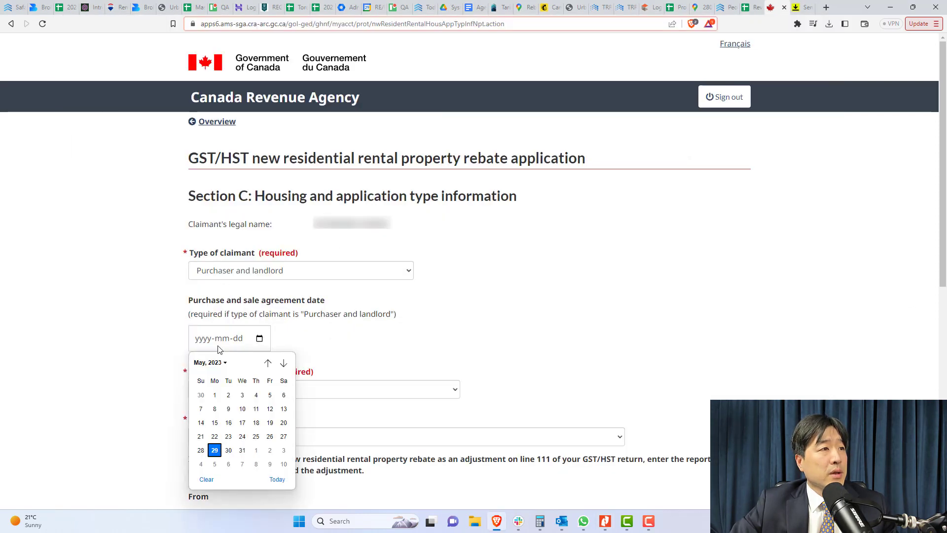
click(204, 343)
text(20)
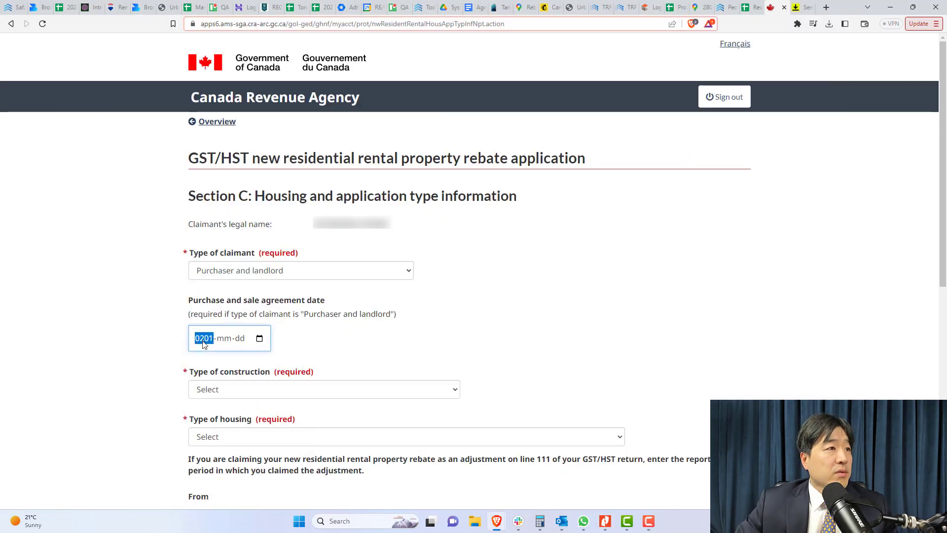
text(17-10-)
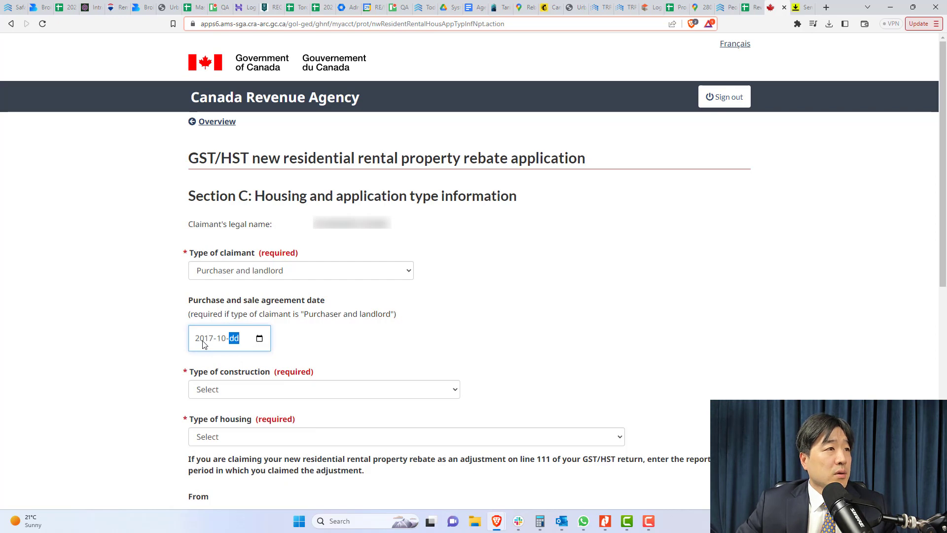
text(07)
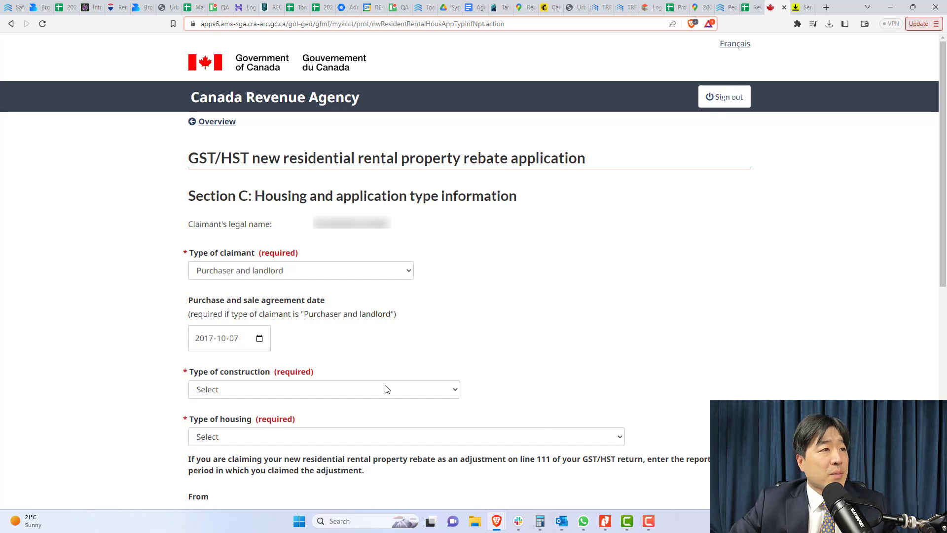
click(387, 389)
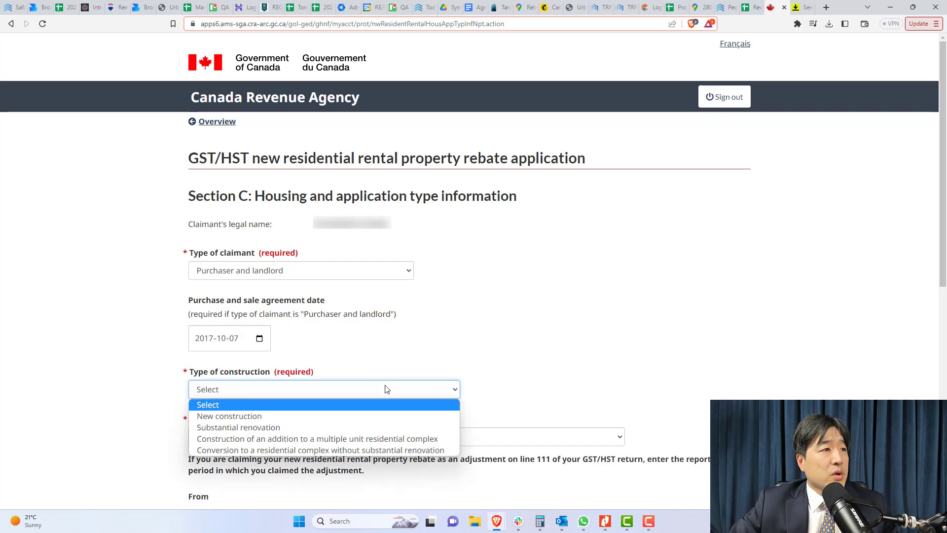
click(366, 412)
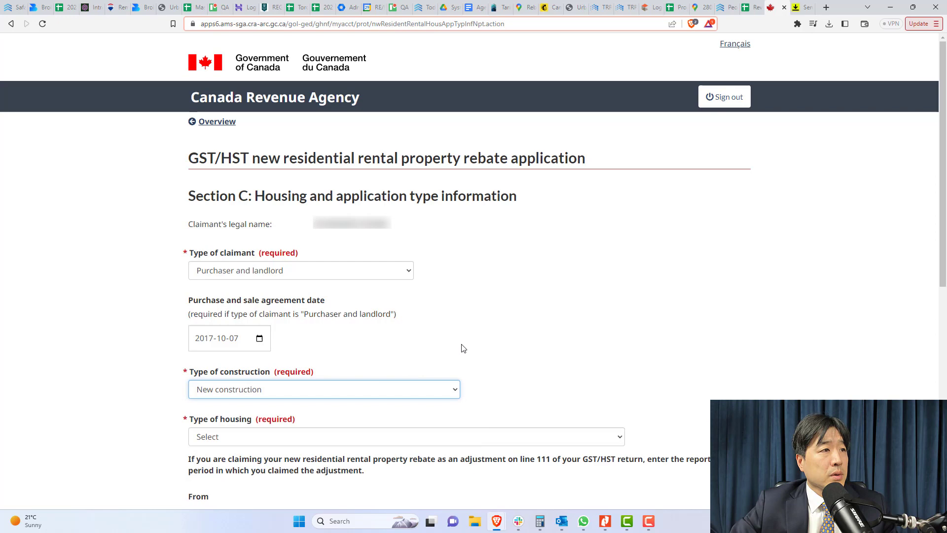
click(452, 437)
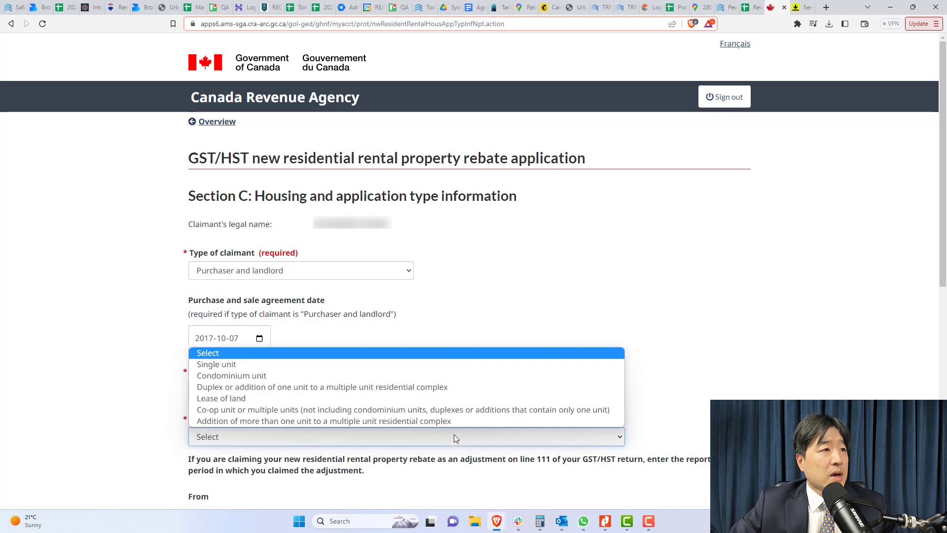
click(407, 375)
scroll(560, 332, down, 5)
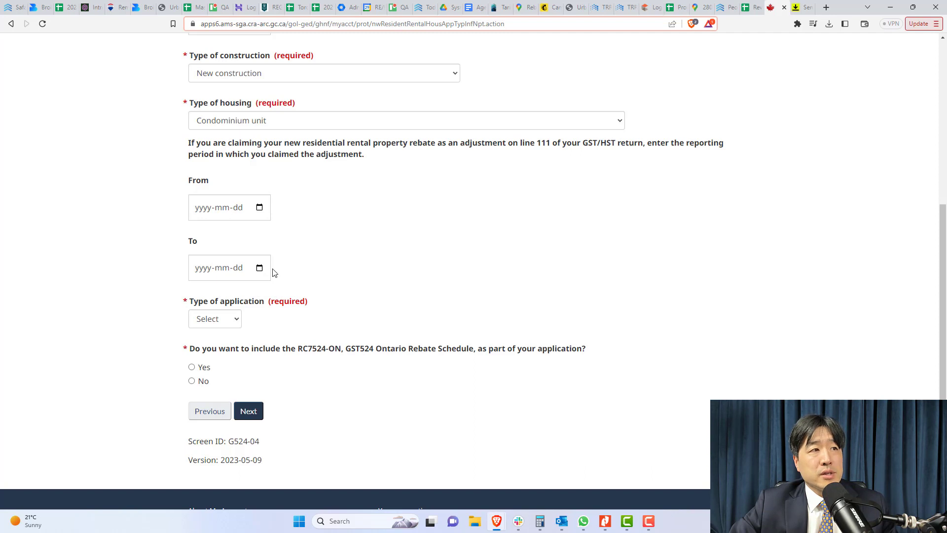
Choose application Type 6, include the RC7524-ON Ontario schedule, and continue to Section D
click(236, 323)
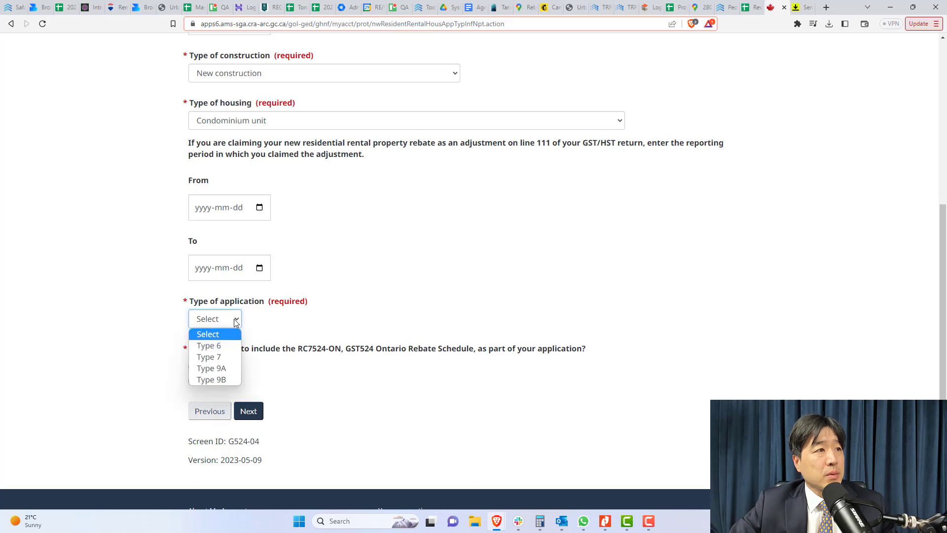
click(225, 346)
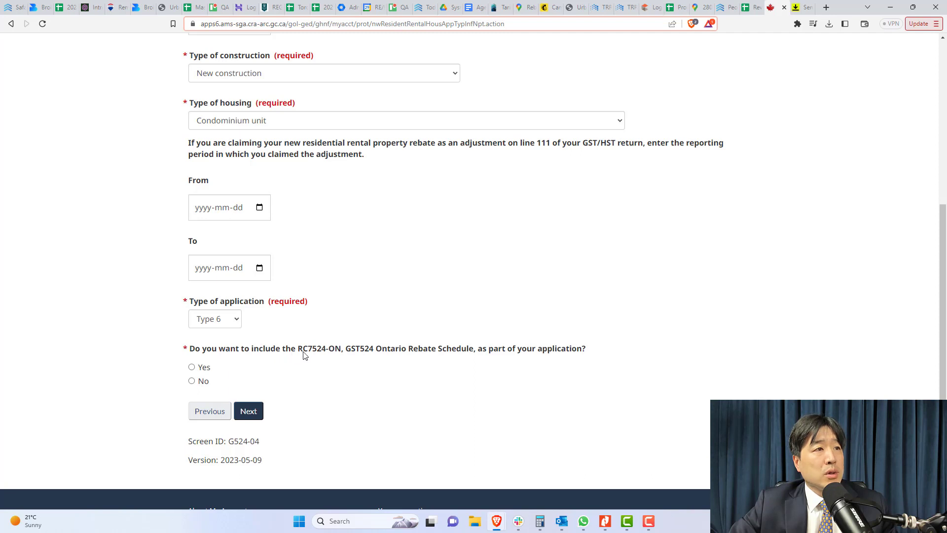
click(192, 368)
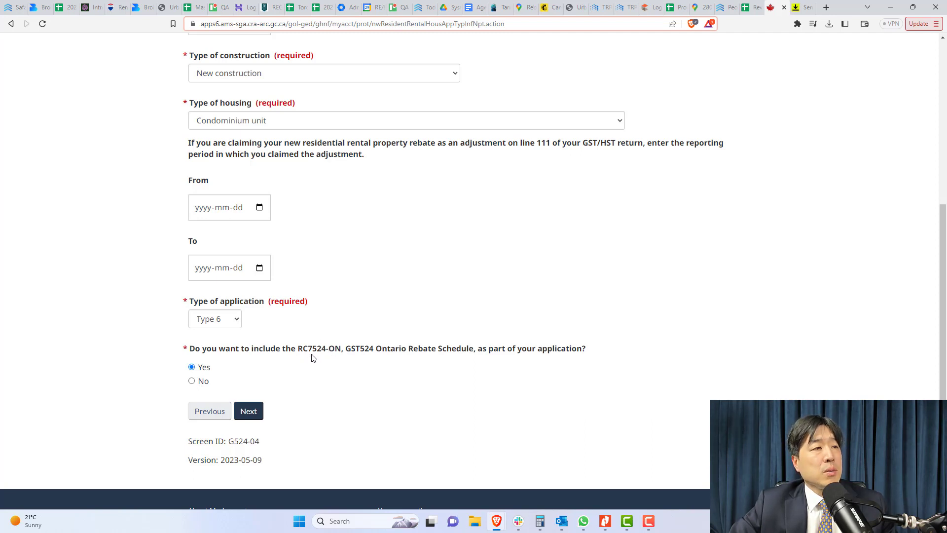
click(260, 412)
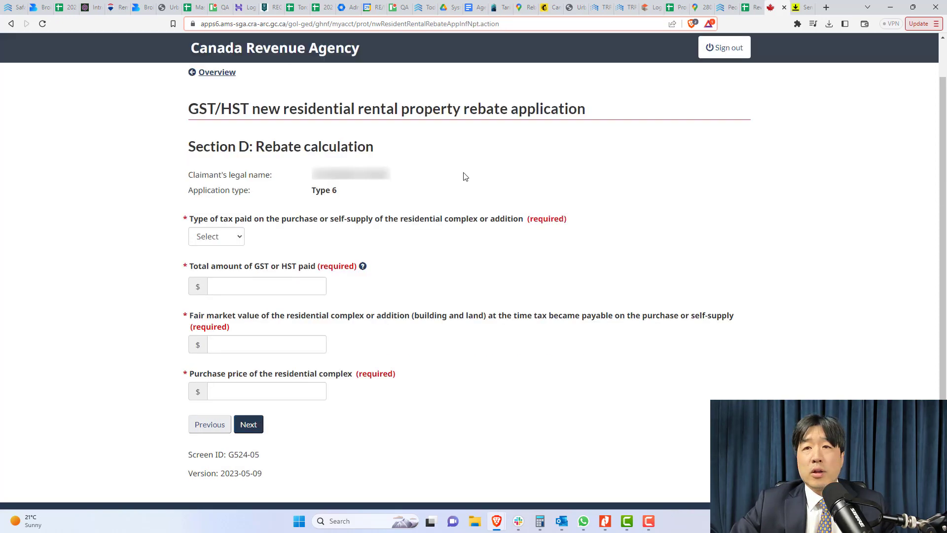
Set the type of tax paid to 13% HST, checking the statement of adjustments
click(216, 239)
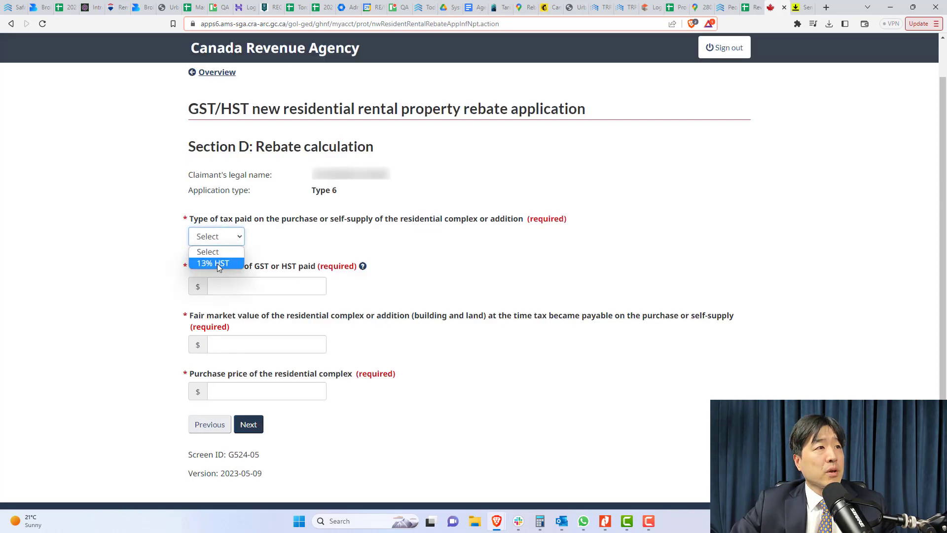
click(217, 264)
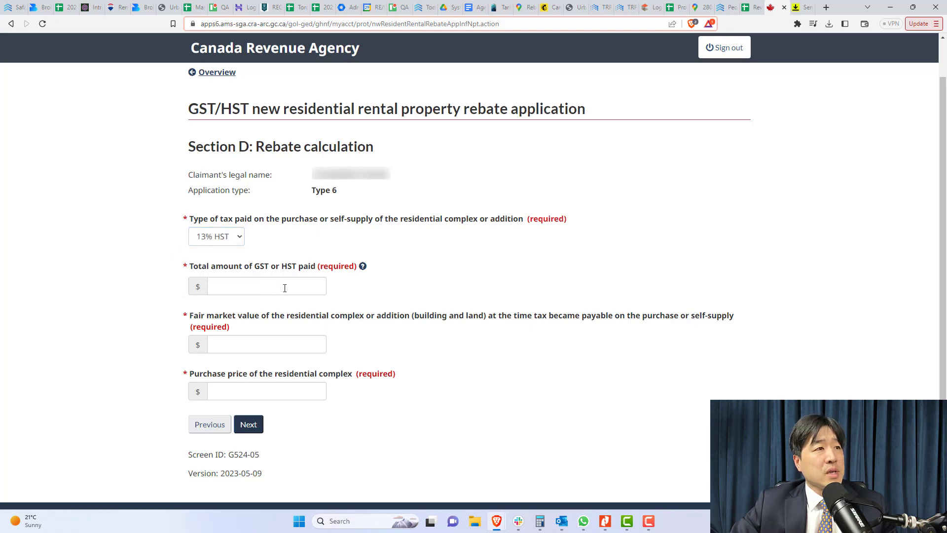
key(alt+Tab)
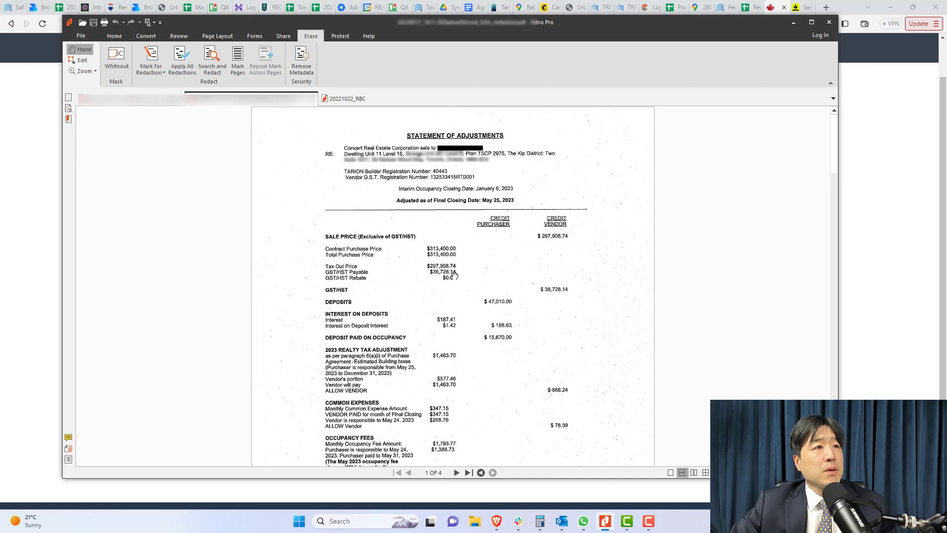
key(alt+Tab)
Enter 38728.14 as the total GST/HST paid and recheck the statement of adjustments
click(299, 285)
text(38)
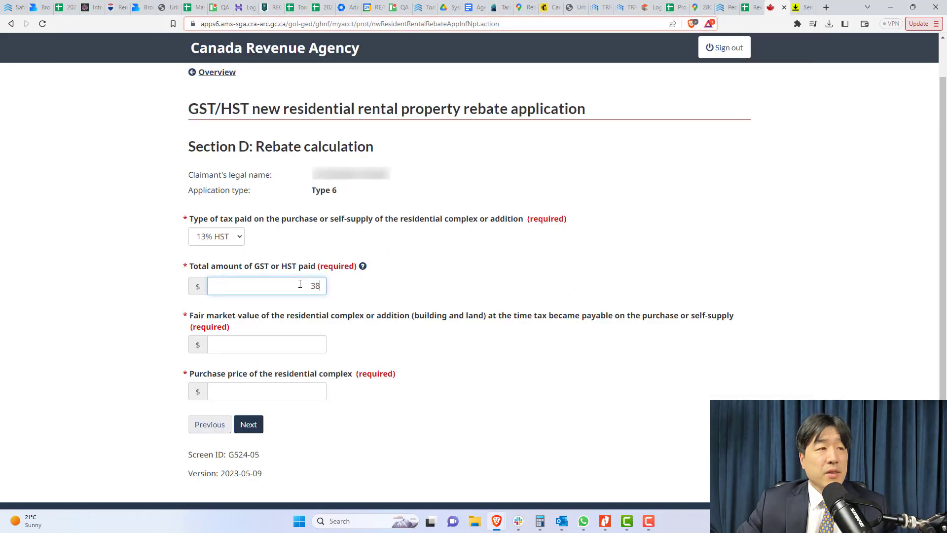
text(2)
key(BackSpace)
text(728.)
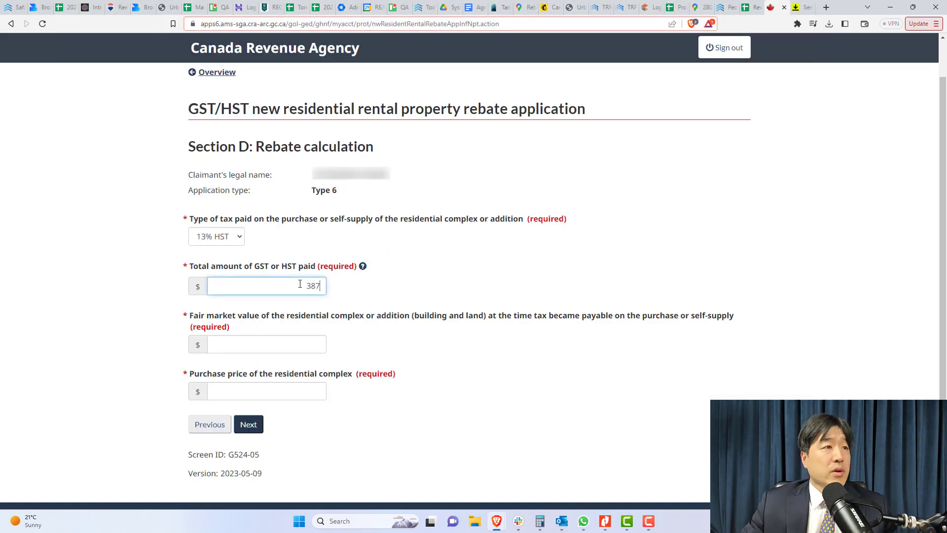
text(14)
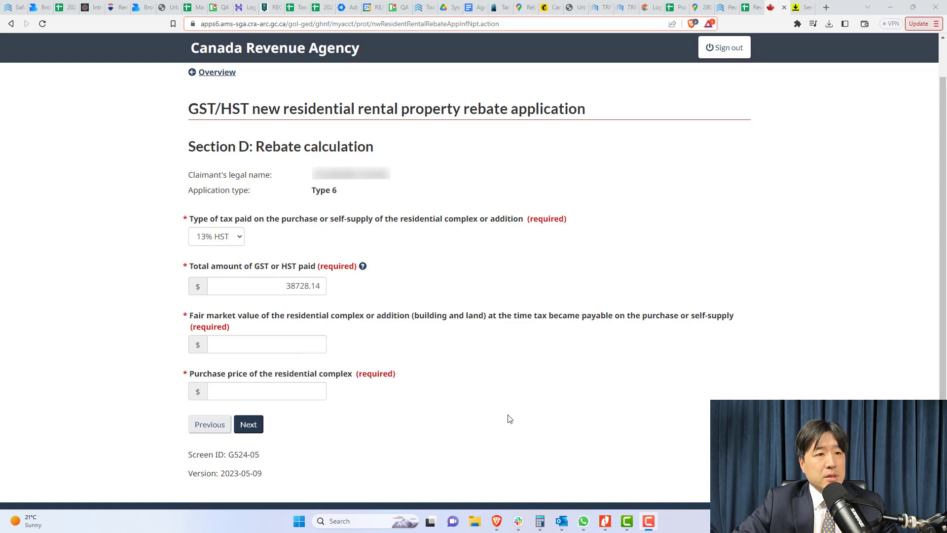
click(606, 527)
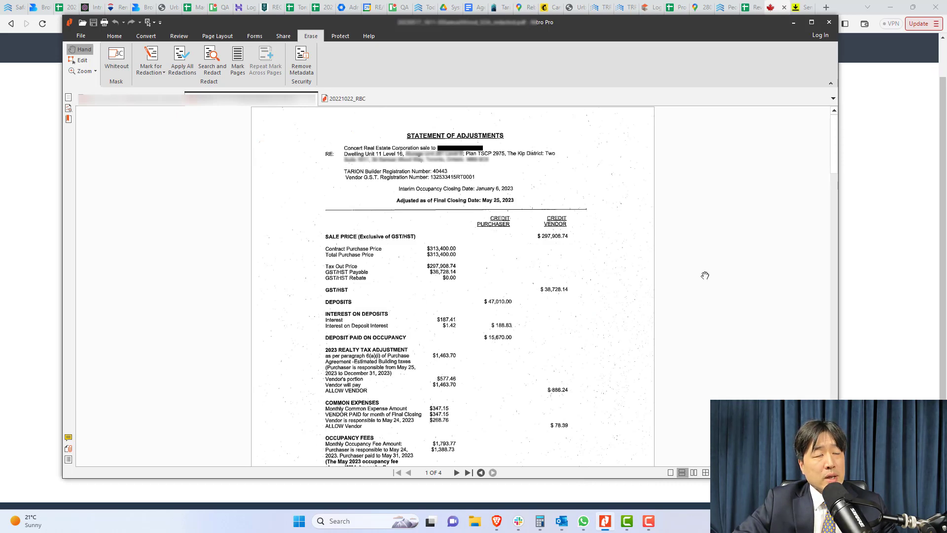
Enter 297908.74 as both the fair market value and the purchase price, then continue
click(882, 233)
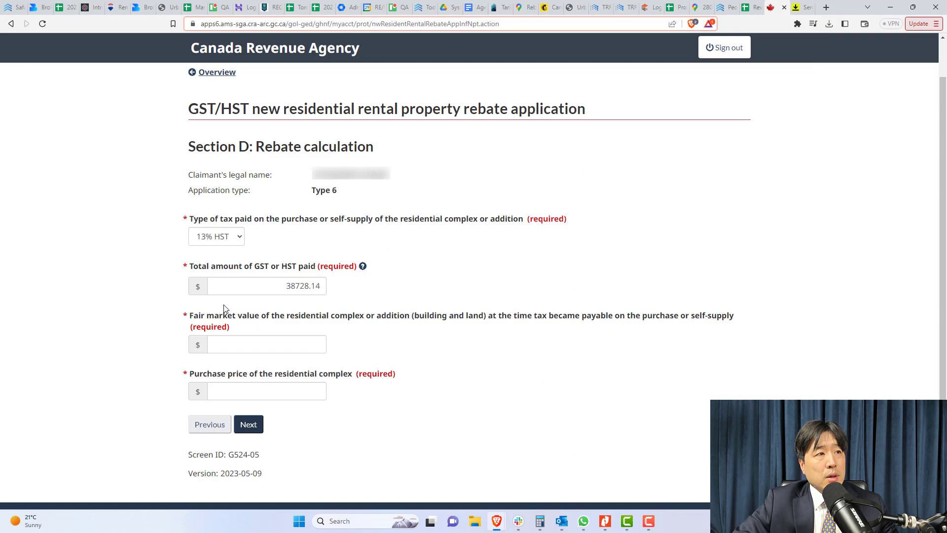
click(259, 342)
text(29)
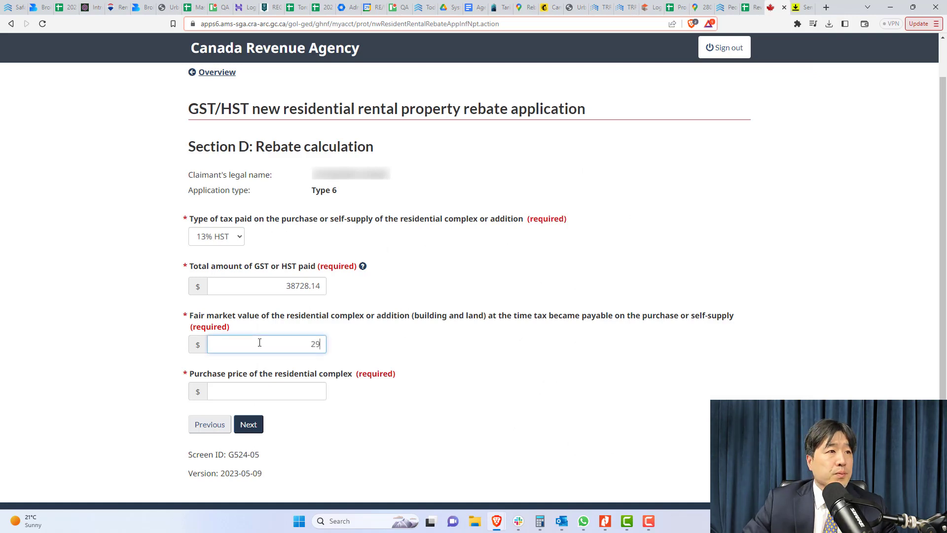
text(7908.7)
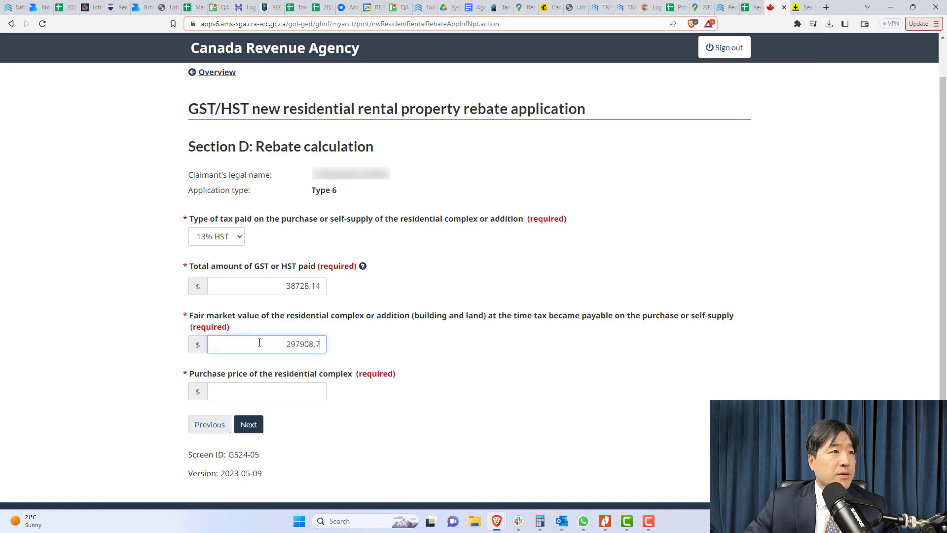
text(4)
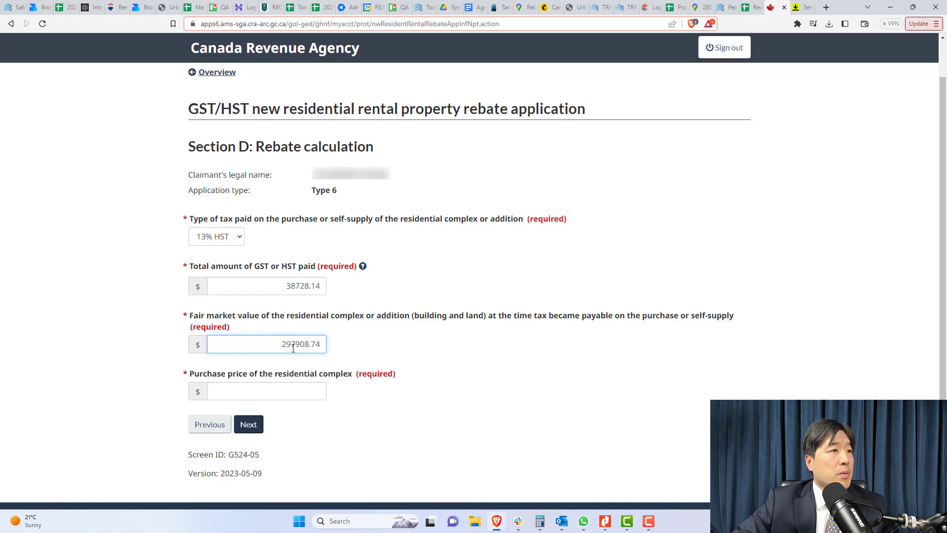
double_click(278, 344)
key(ctrl+c)
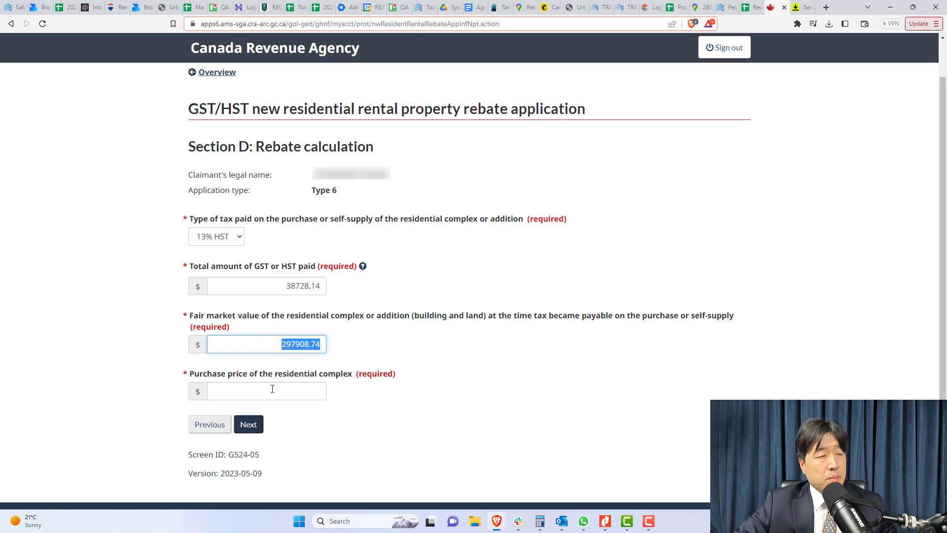
click(271, 387)
key(ctrl+v)
click(404, 406)
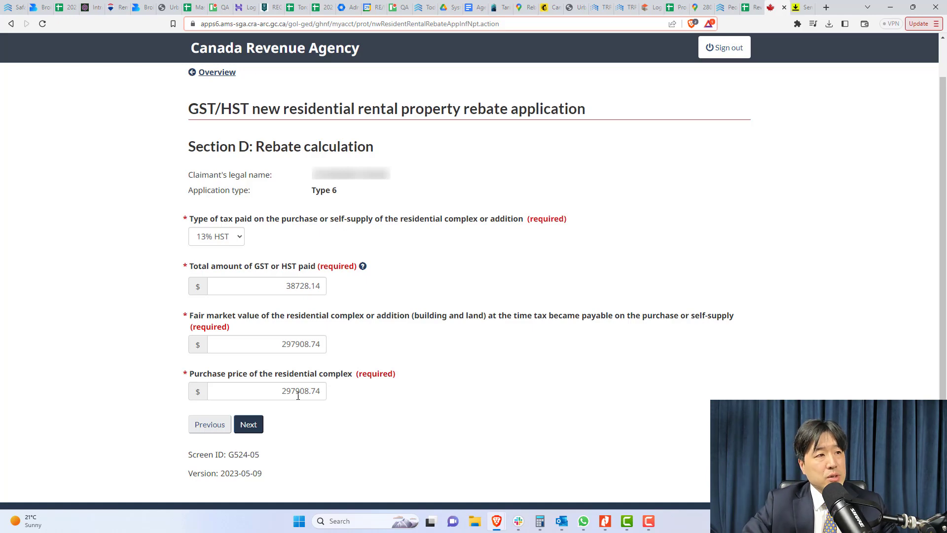
click(246, 429)
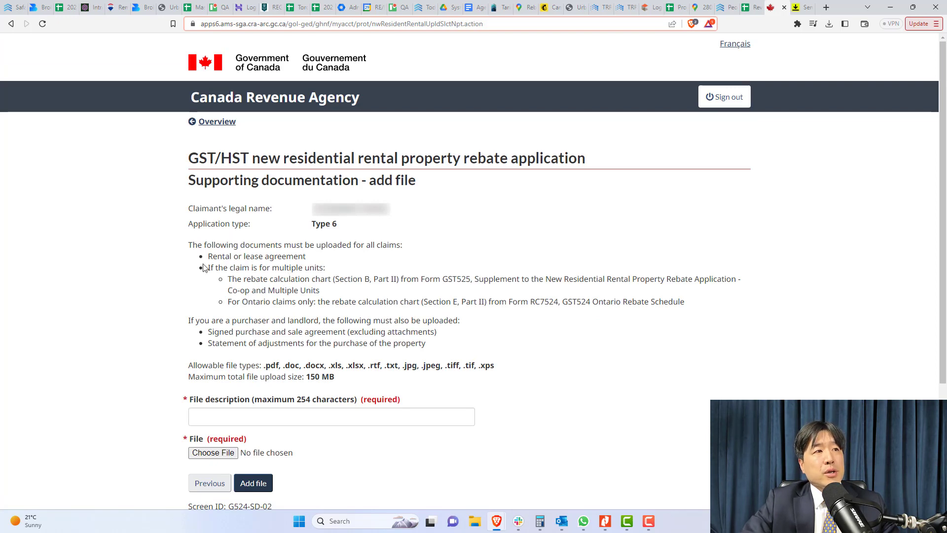
Highlight the rental agreement and purchaser/landlord lines in the document requirements
drag(209, 256, 311, 263)
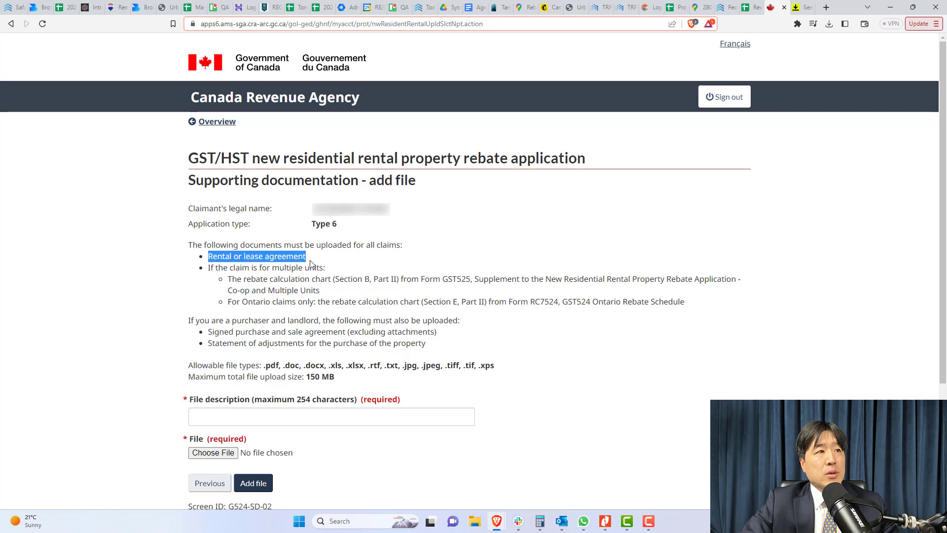
click(259, 267)
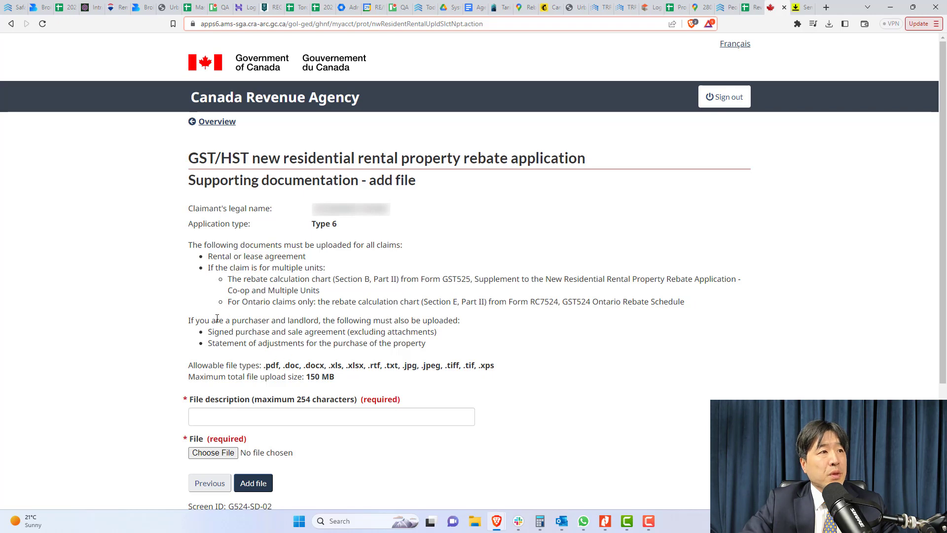
drag(189, 321, 461, 320)
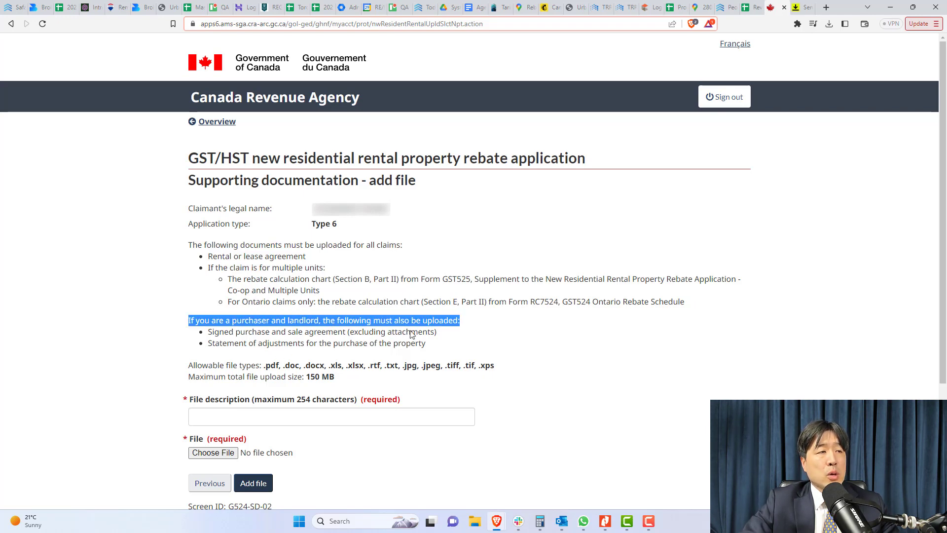
click(213, 336)
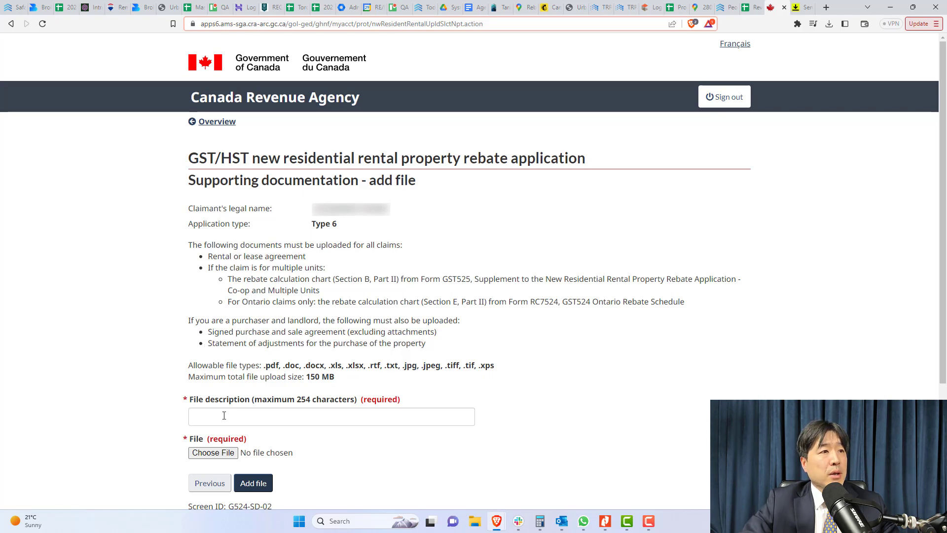
Attach the purchase agreement PDF described as 'Signed Purchase and Sale Agreement'
click(213, 452)
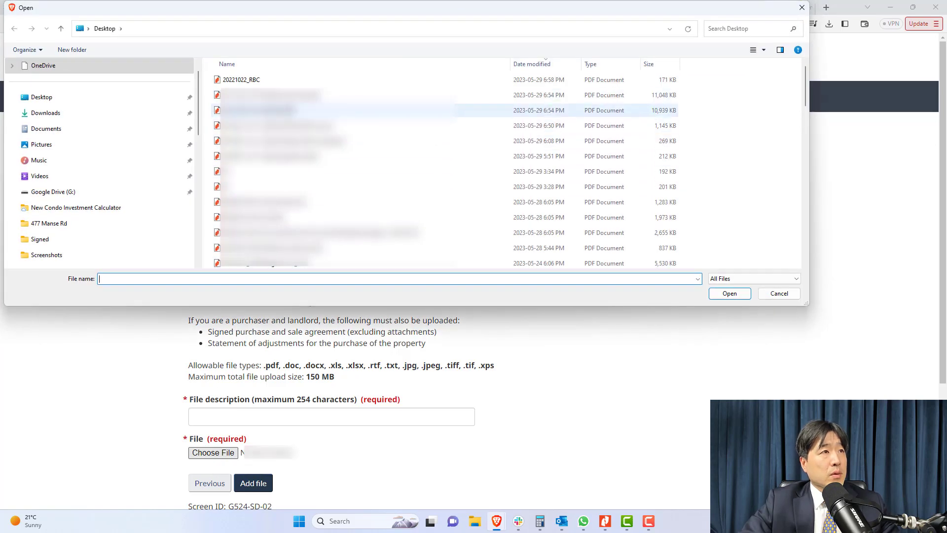
double_click(283, 109)
click(276, 417)
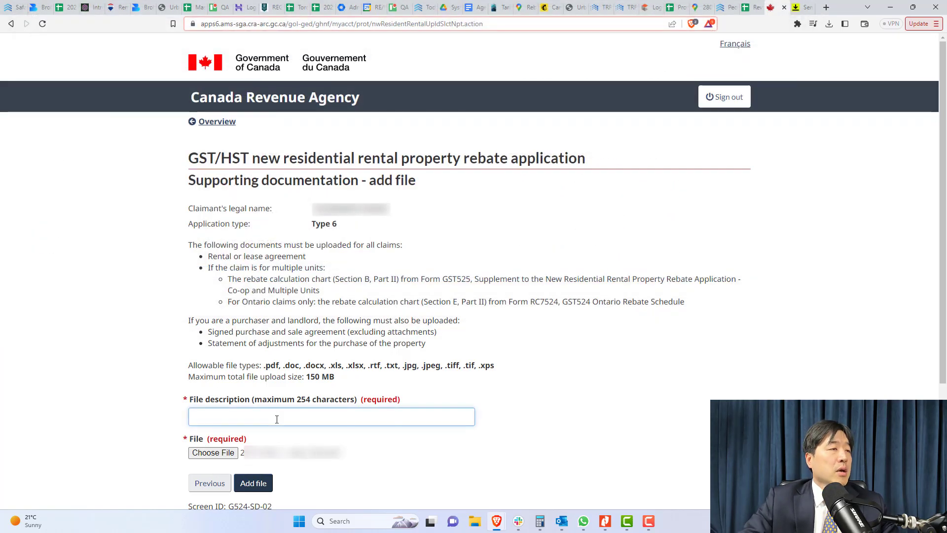
text(Sign)
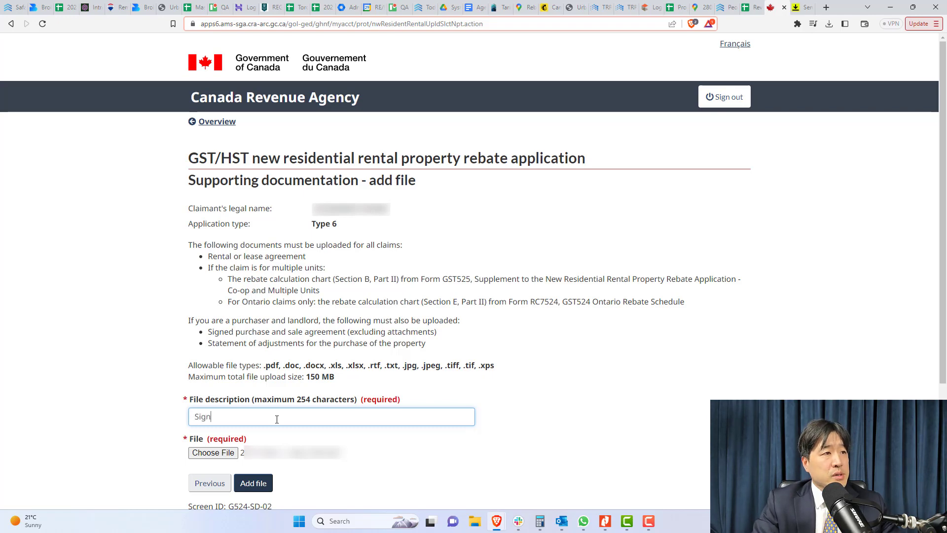
text(ed Purchase and Sale Agreement)
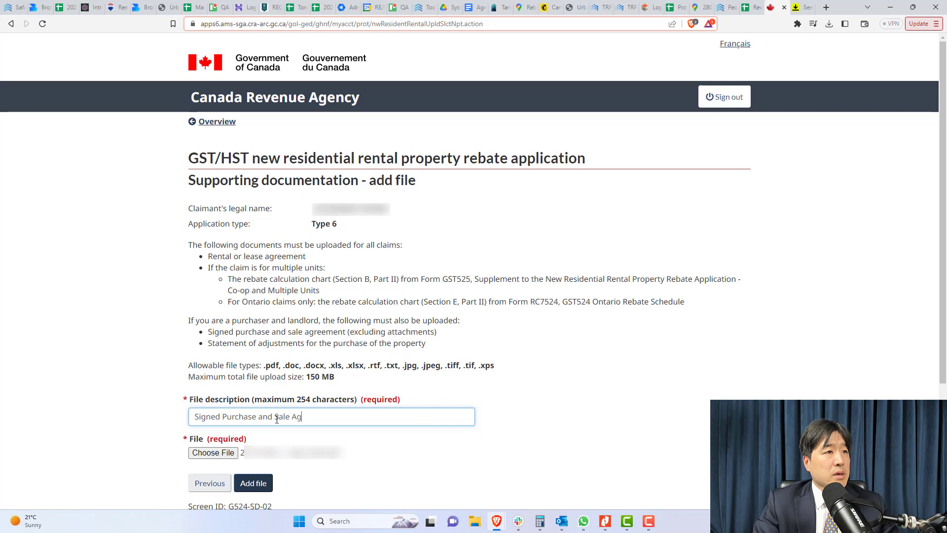
click(253, 483)
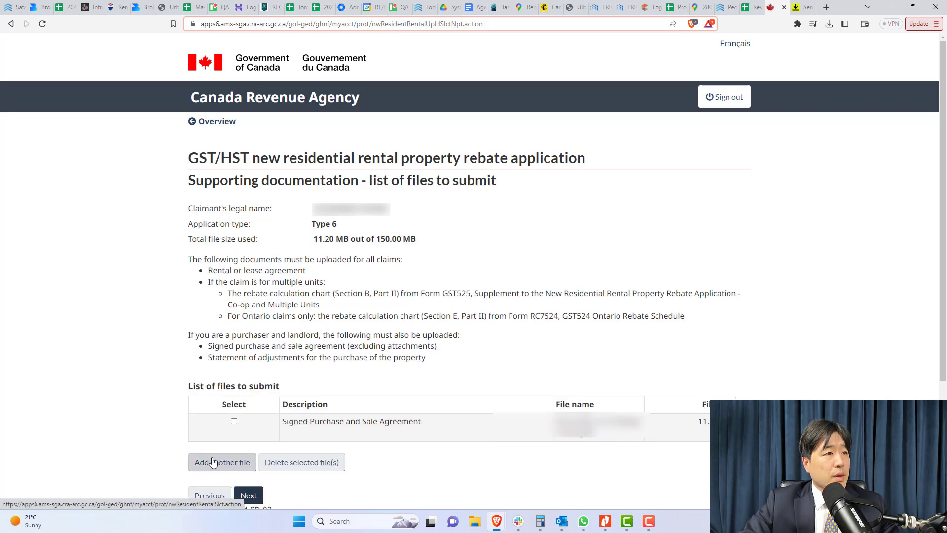
Add the lease PDF as a second supporting file described as 'Rental Agreement'
click(212, 462)
scroll(221, 467, down, 2)
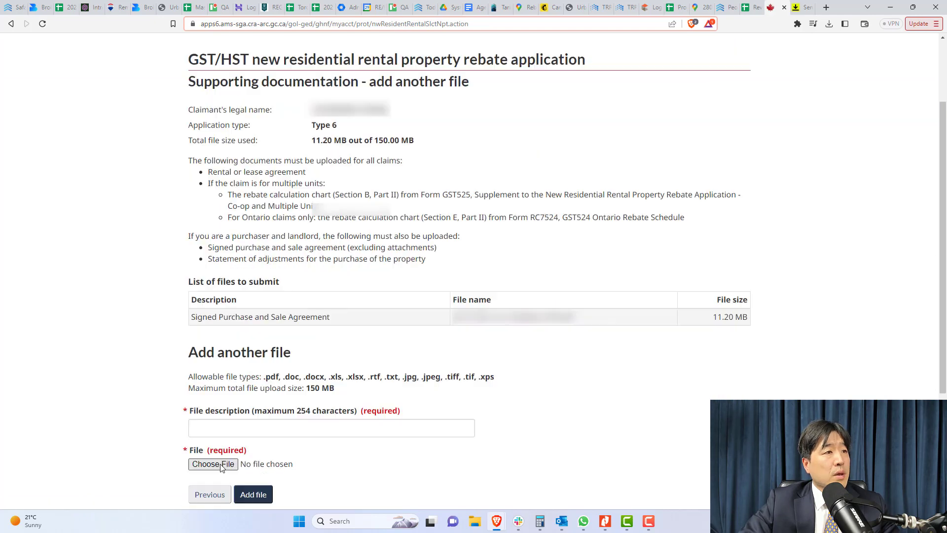
click(213, 464)
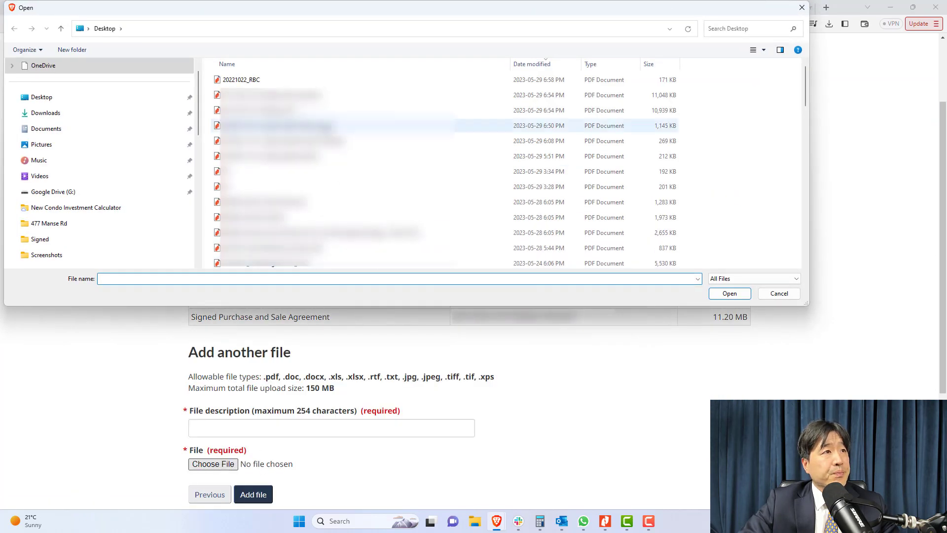
double_click(320, 126)
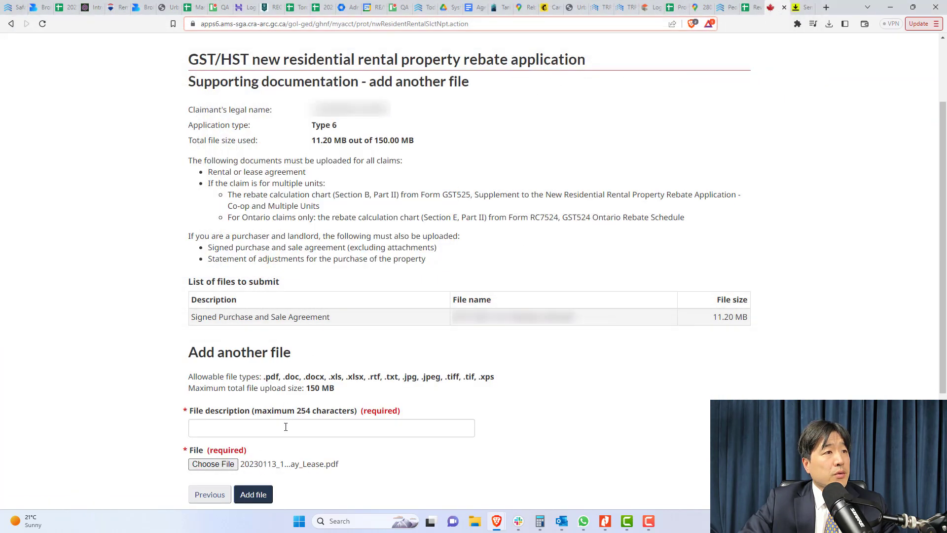
click(286, 427)
text(REanb)
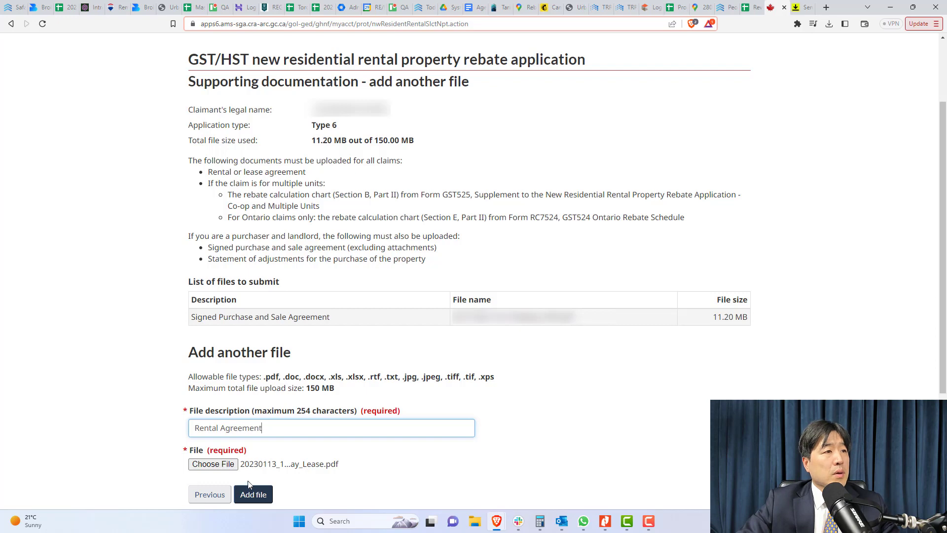
click(256, 497)
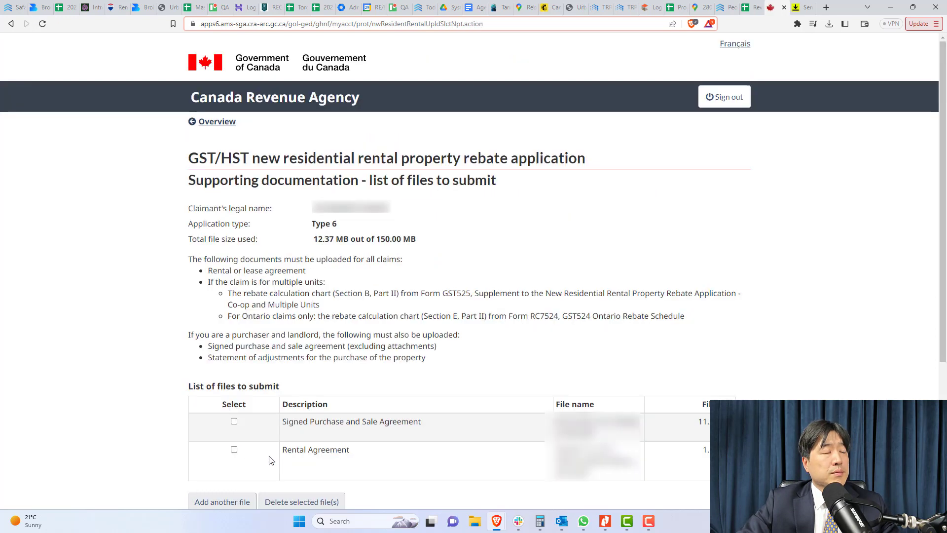
Add the SOA PDF as a third file described as 'Statement of Adjustments'
click(222, 502)
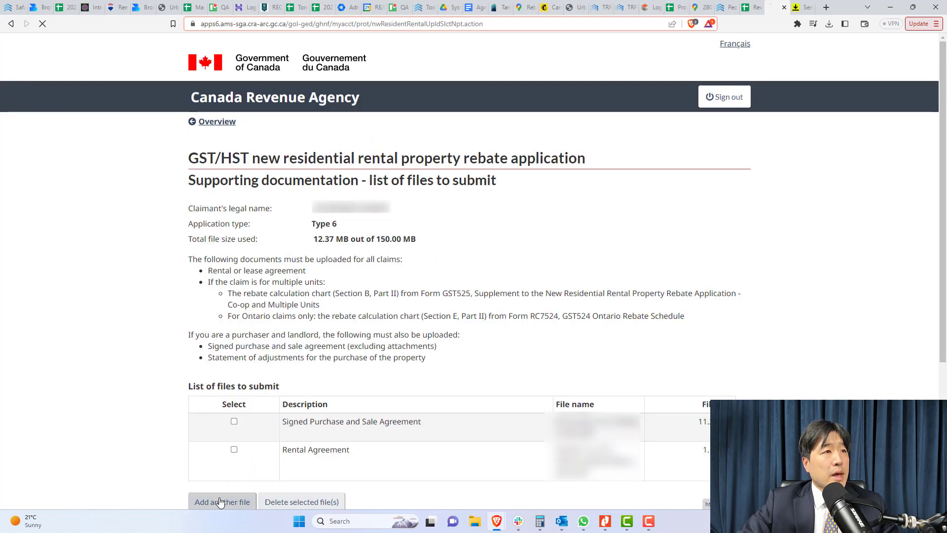
scroll(234, 466, down, 2)
click(232, 481)
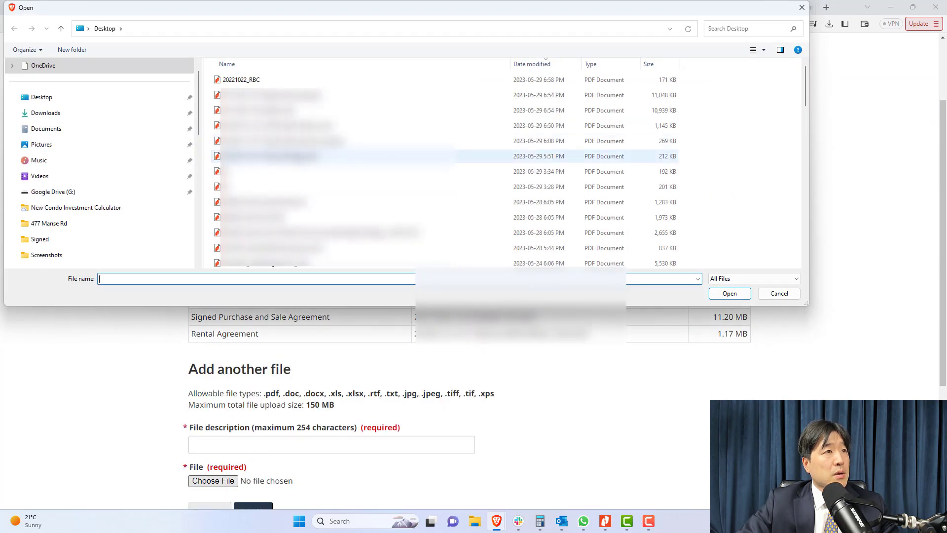
double_click(301, 158)
click(259, 443)
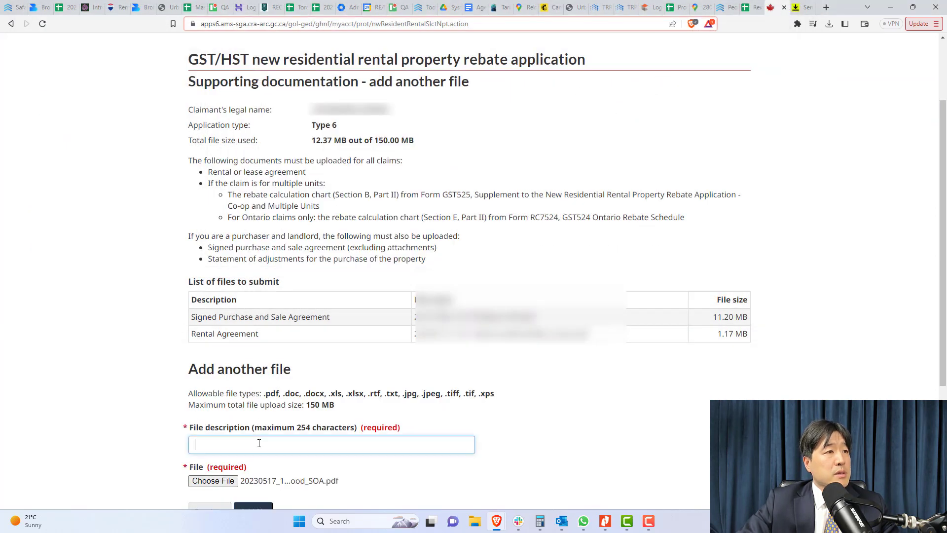
text(Stateme)
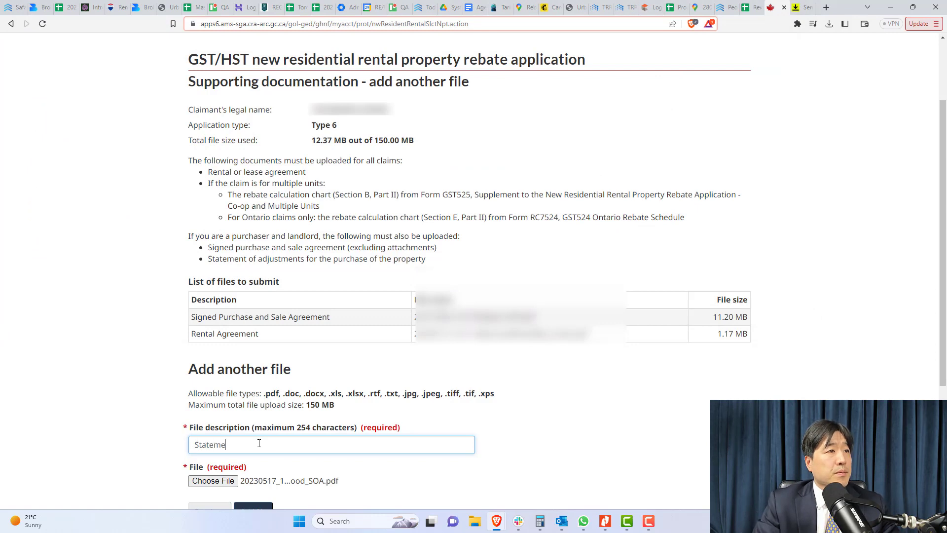
text(nt of Adjust)
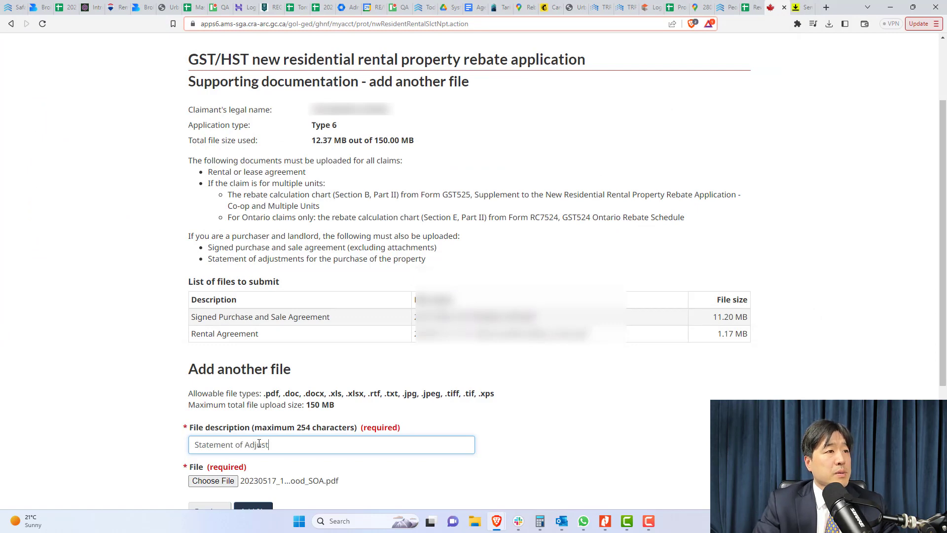
text(ments)
scroll(254, 511, down, 1)
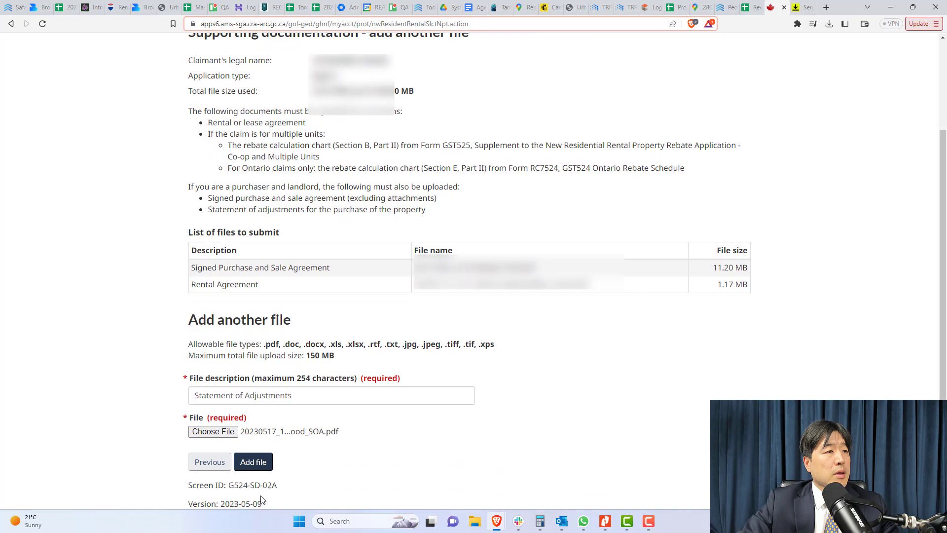
click(254, 466)
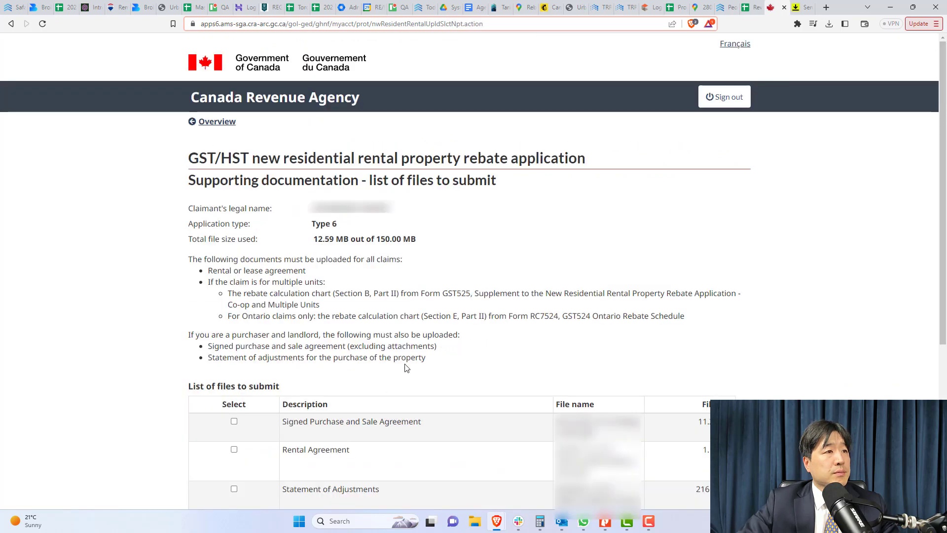
scroll(410, 356, down, 4)
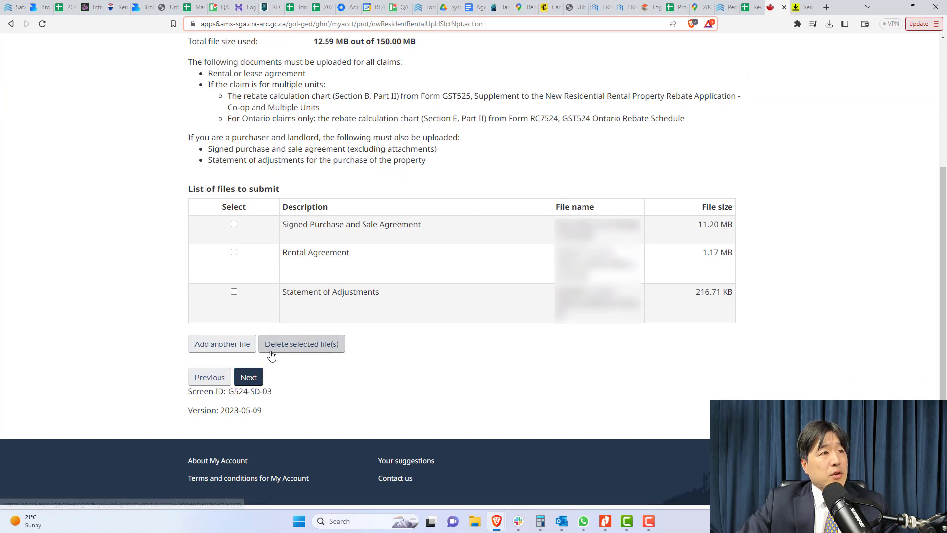
Go to Review and submit and scroll to the rebate calculation totalling $23,236.88
click(256, 379)
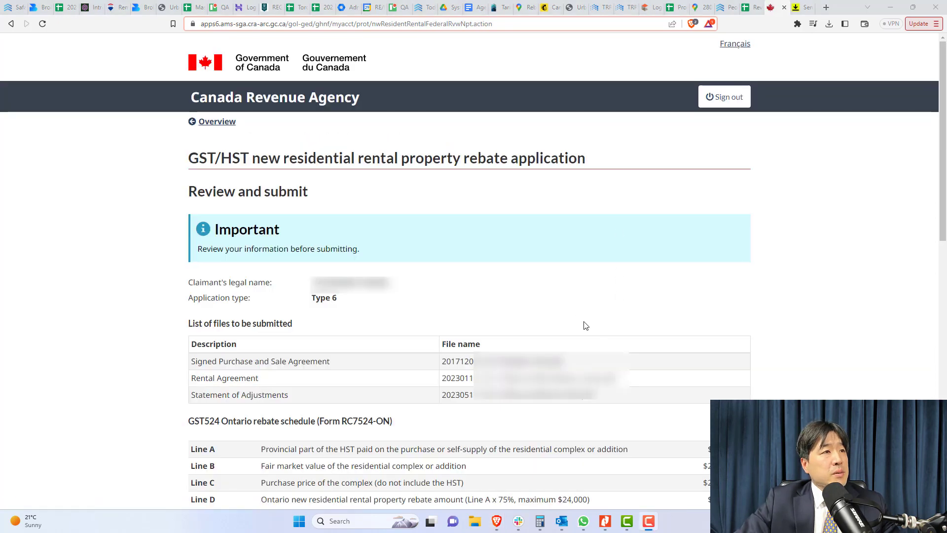
scroll(586, 325, down, 5)
scroll(720, 299, down, 2)
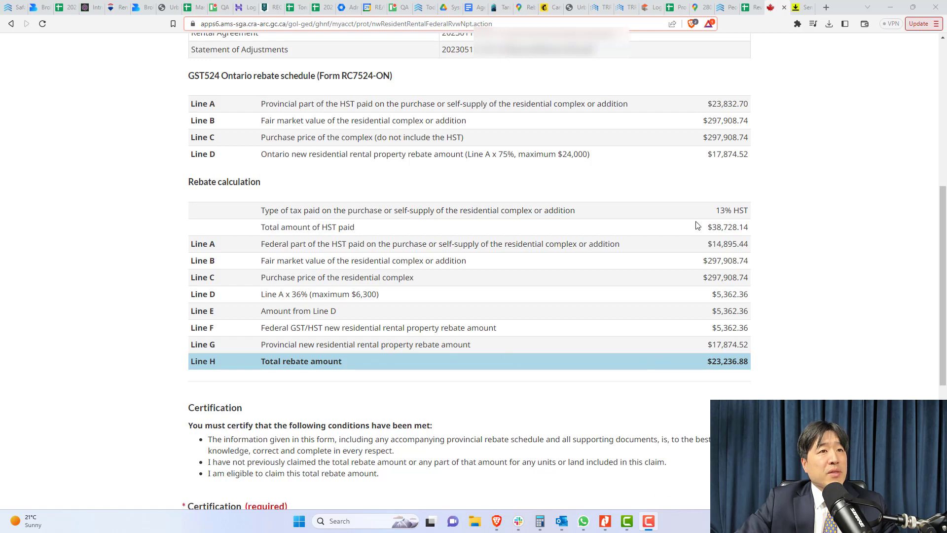
click(605, 520)
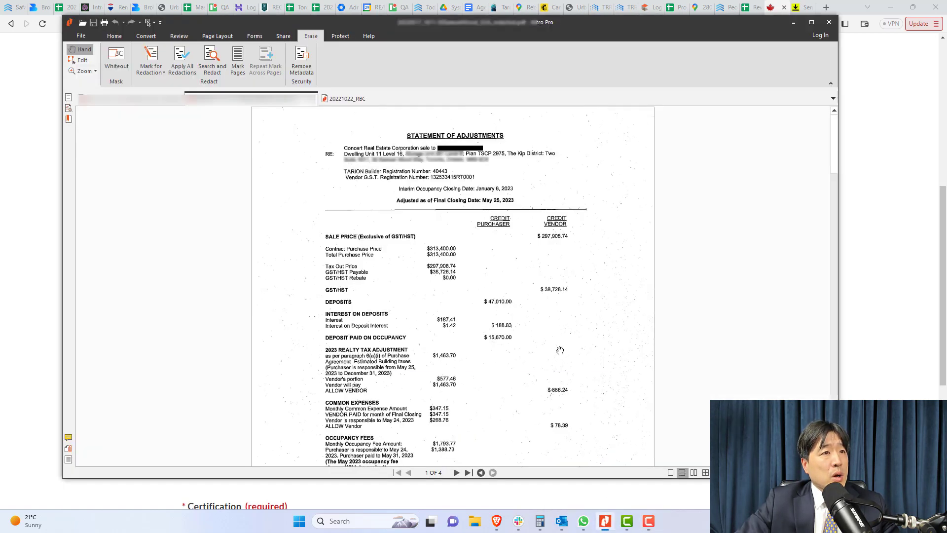
scroll(549, 348, down, 10)
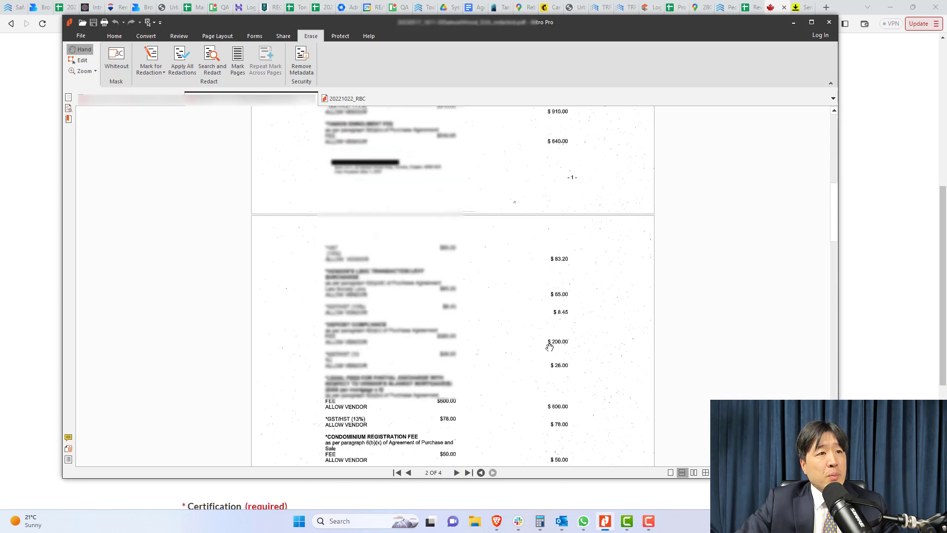
scroll(549, 348, down, 3)
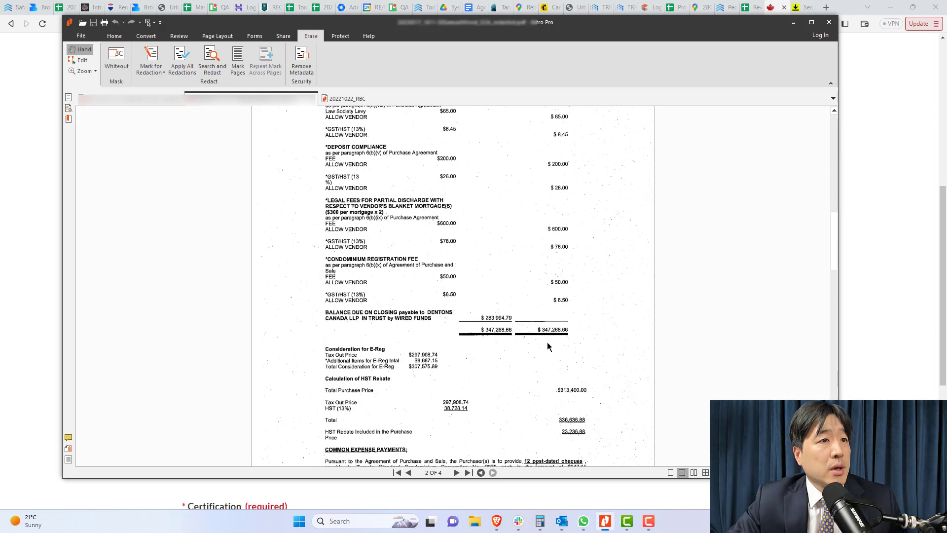
scroll(549, 346, down, 1)
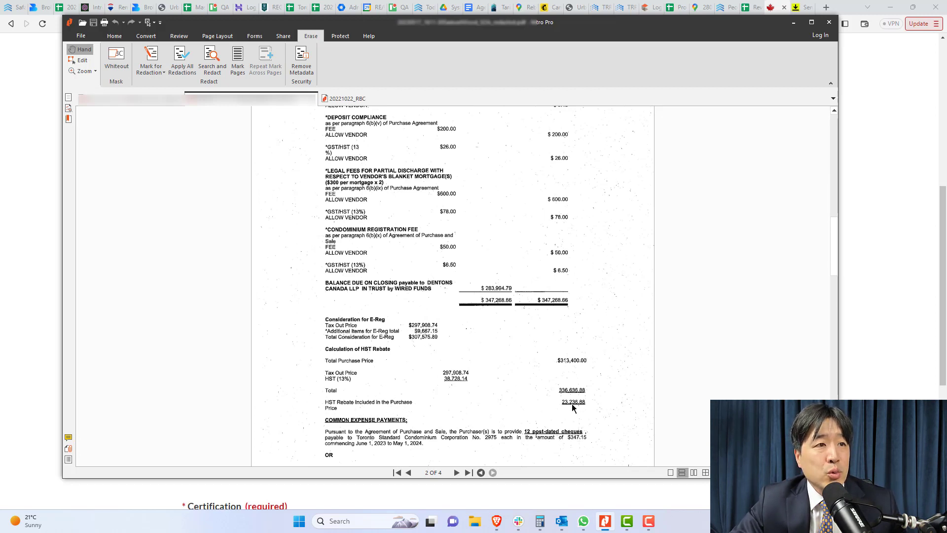
click(872, 331)
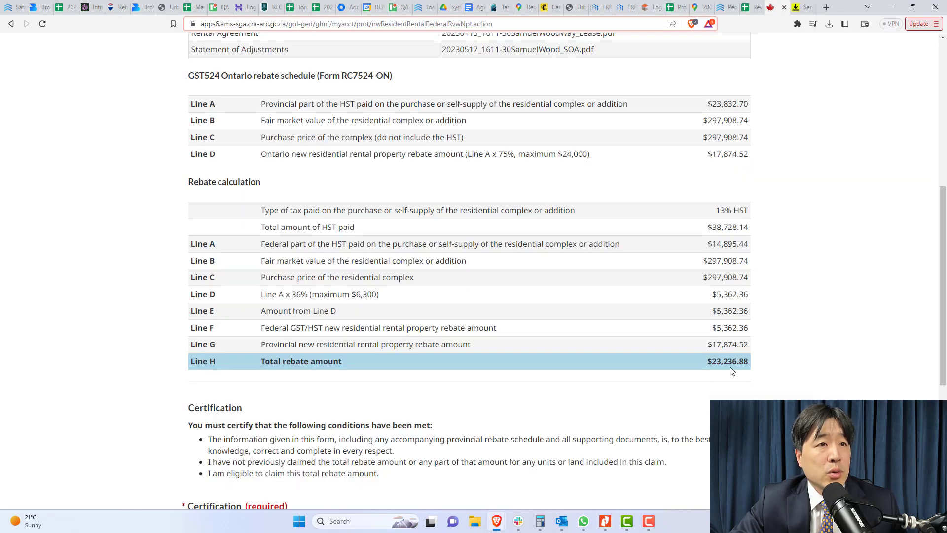
Choose direct deposit, certify the conditions are met, and select the Branch number field
click(649, 519)
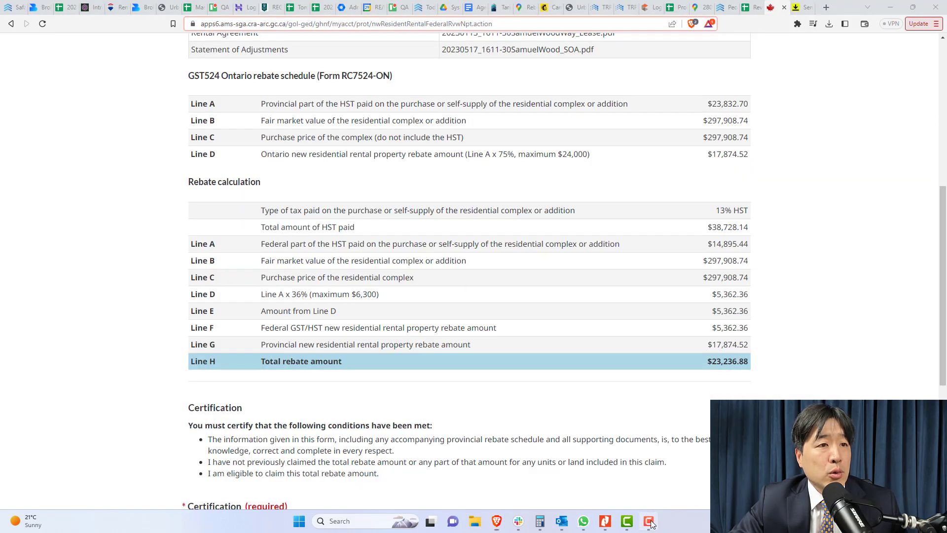
click(485, 391)
scroll(485, 391, down, 4)
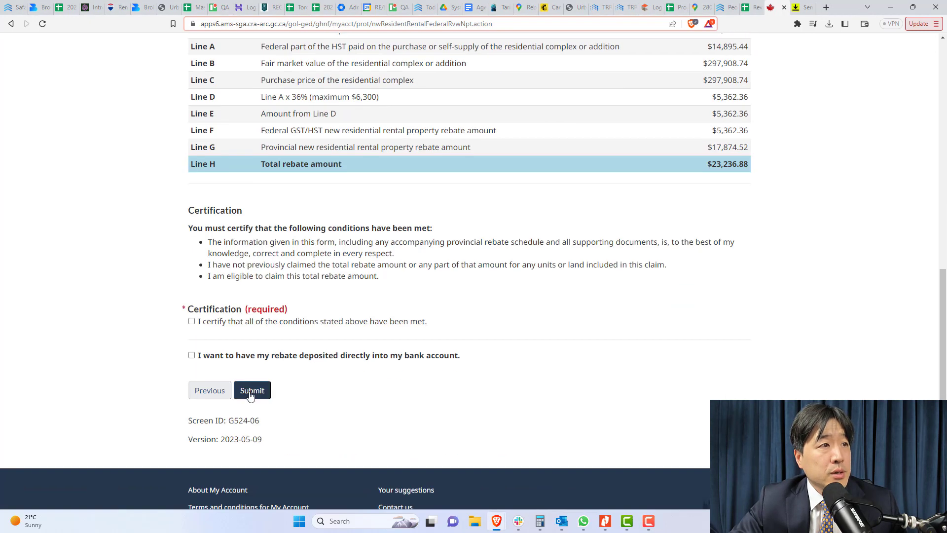
click(192, 355)
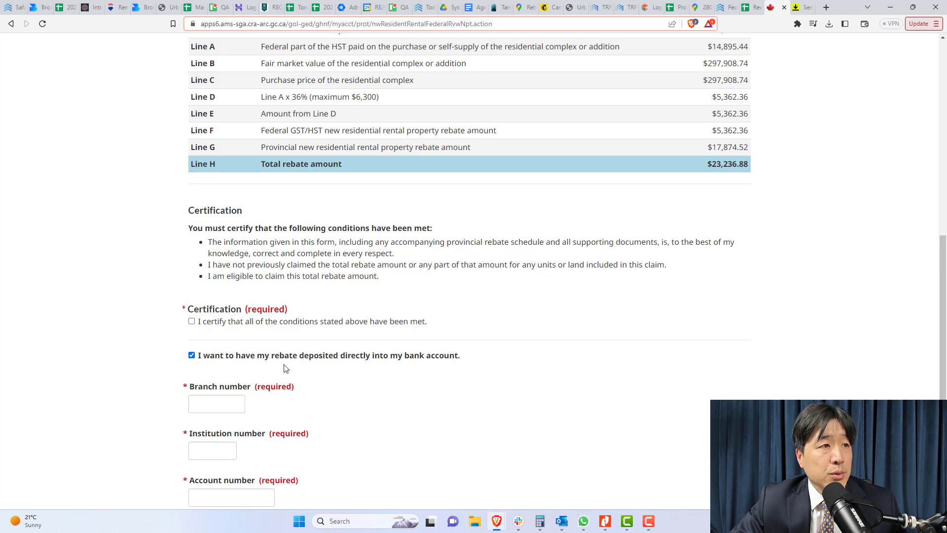
click(191, 322)
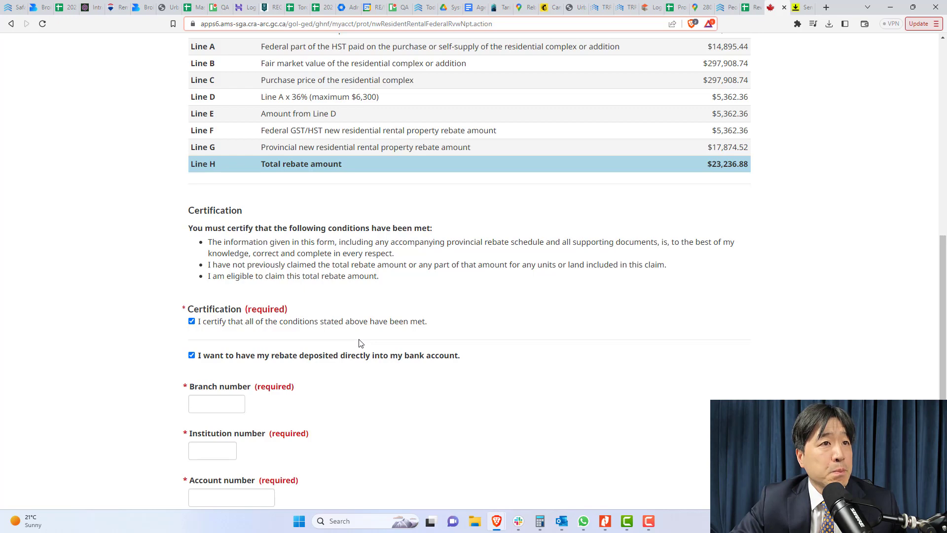
scroll(294, 351, down, 2)
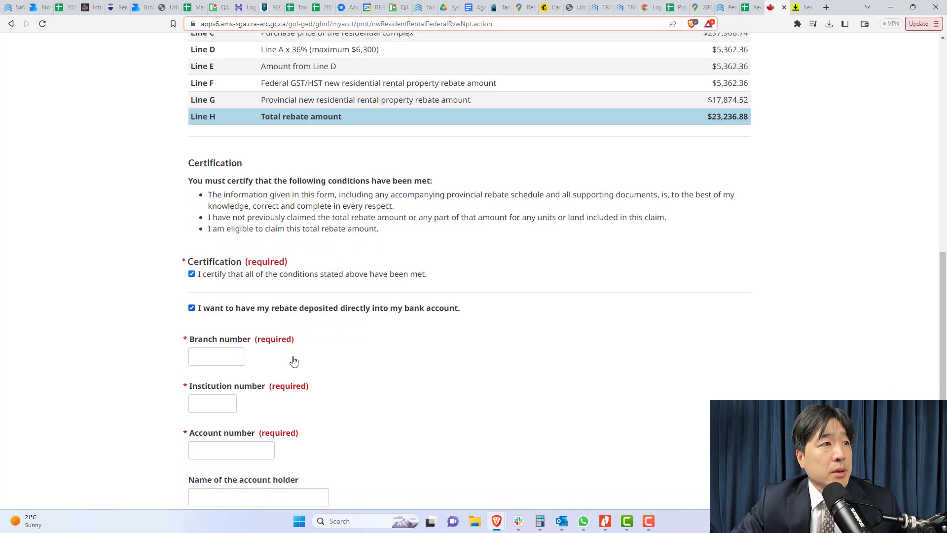
click(212, 304)
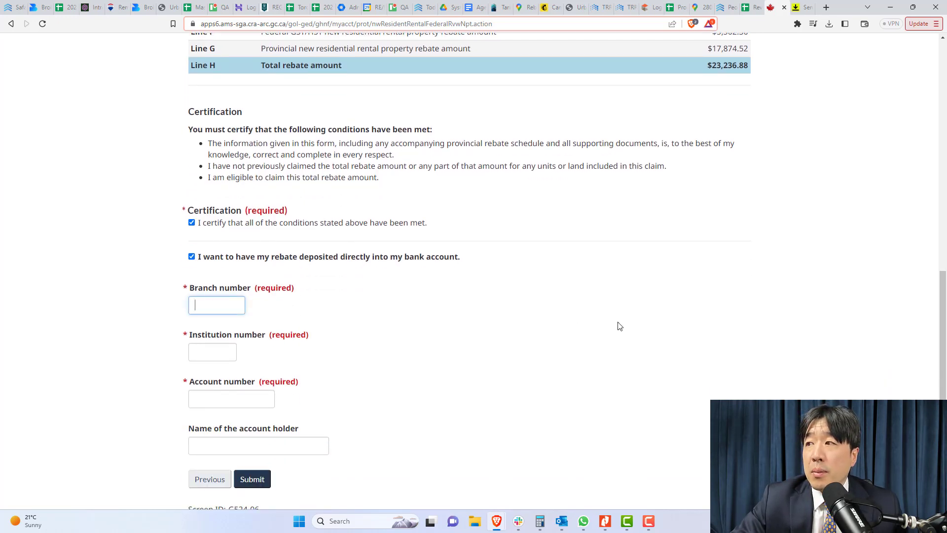
mouse_move(650, 523)
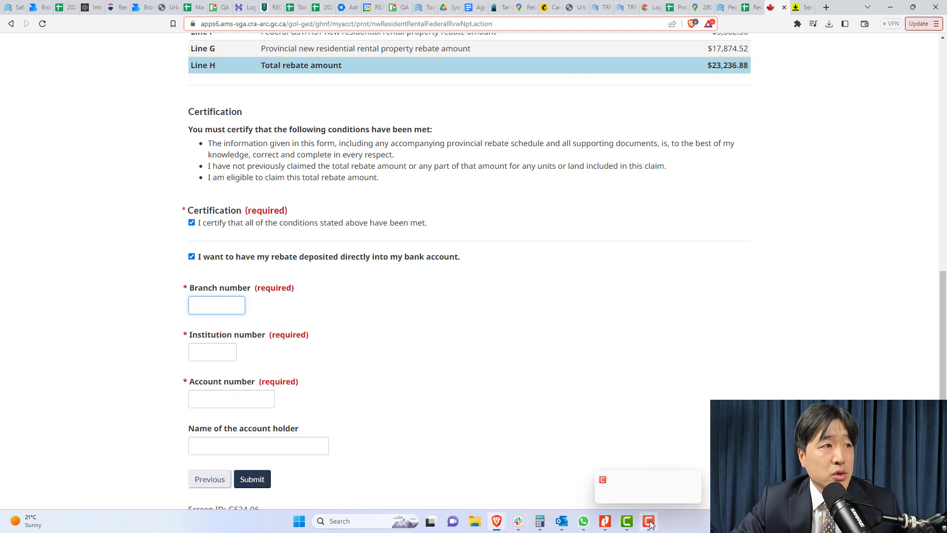
Enter branch number 00002 and institution number 003 read from the RBC void cheque
click(605, 521)
click(344, 99)
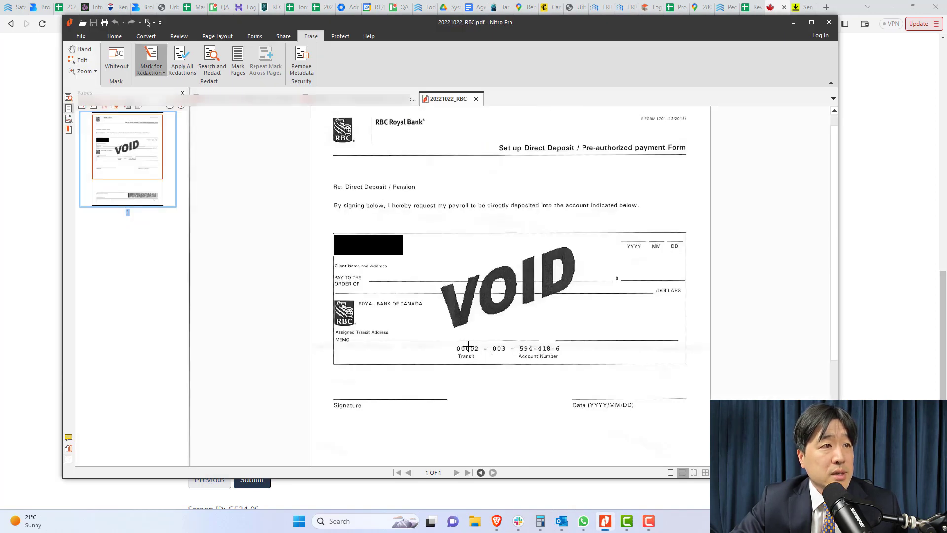
click(861, 306)
click(225, 303)
text(00002)
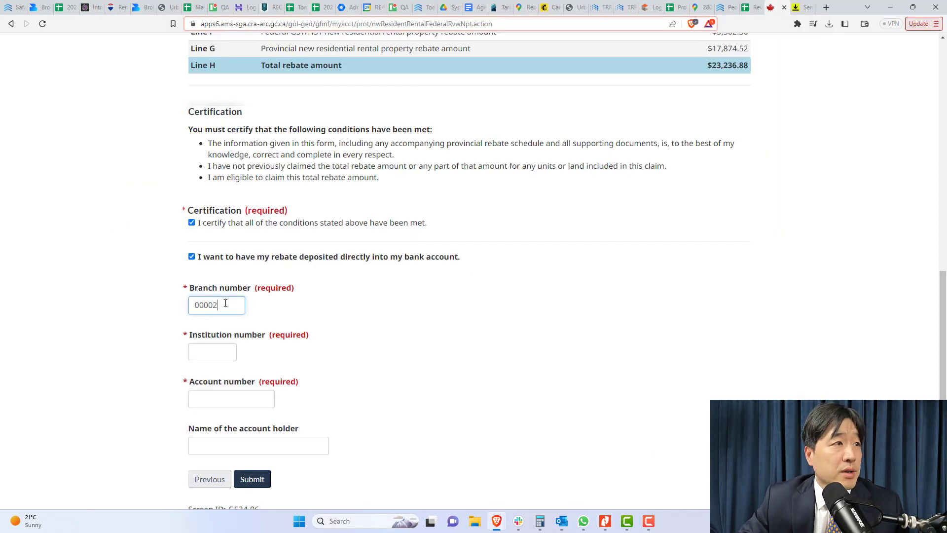
key(Tab)
key(alt+Tab)
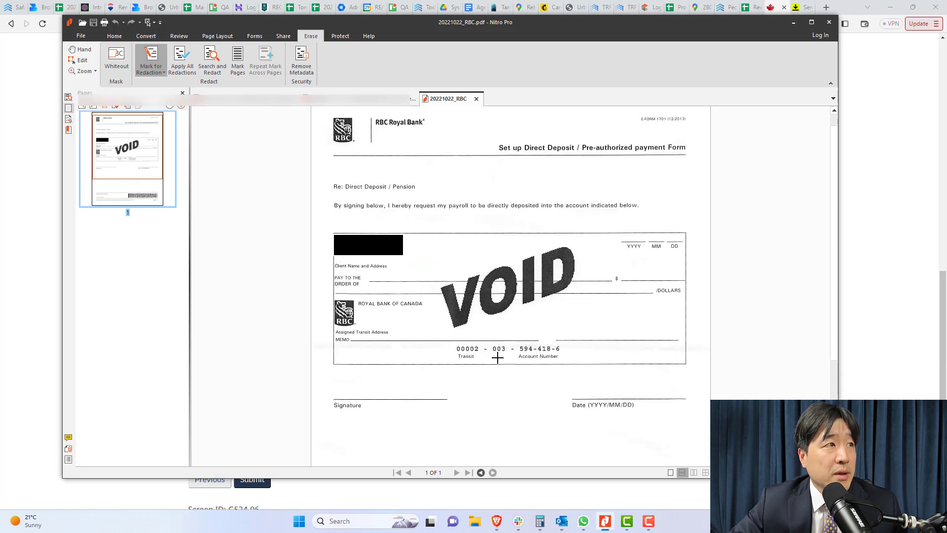
key(alt+Tab)
text(003)
key(Tab)
key(alt+Tab)
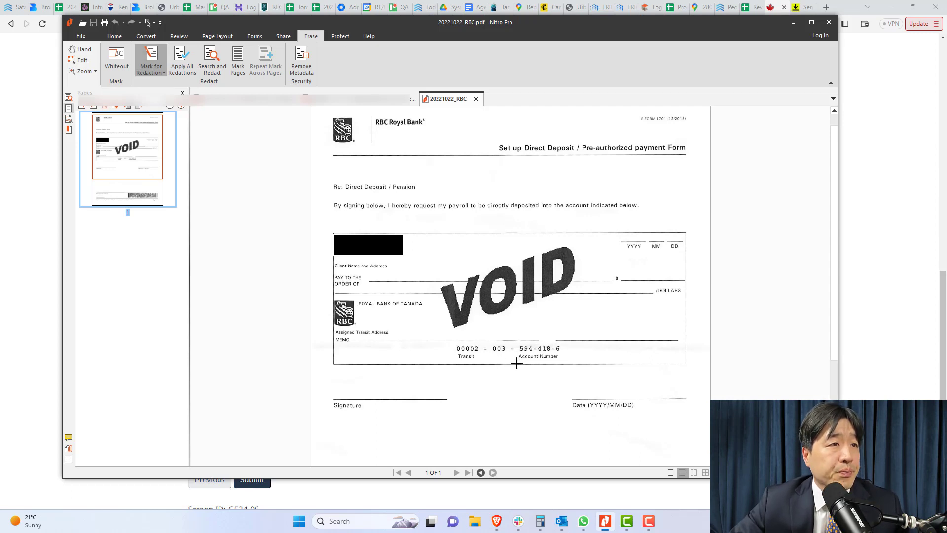
key(alt+Tab)
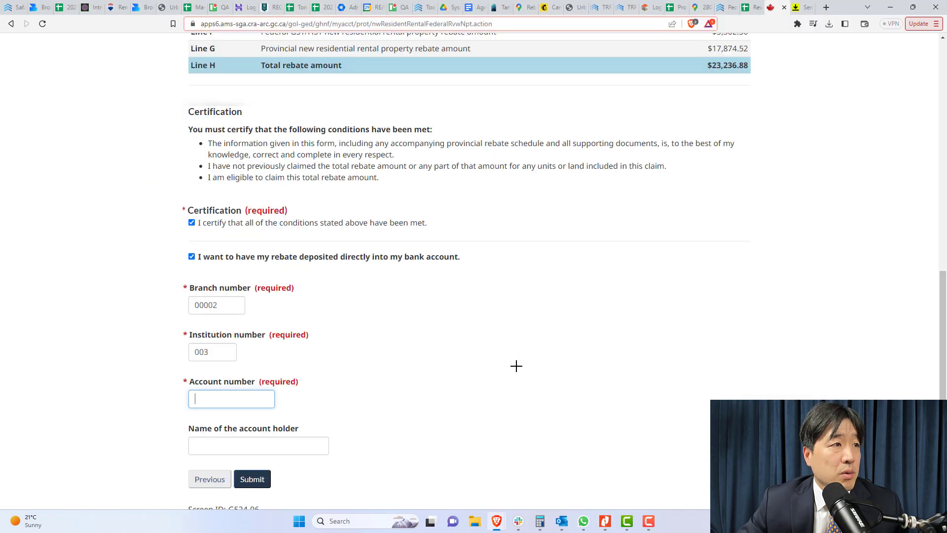
Enter the bank account number and account holder's name, then submit the application
key(Tab)
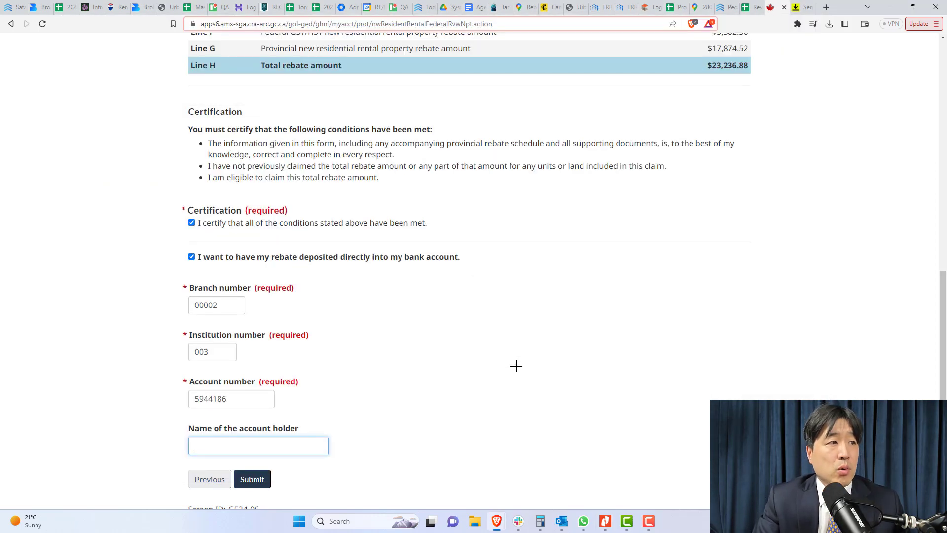
text(??????????)
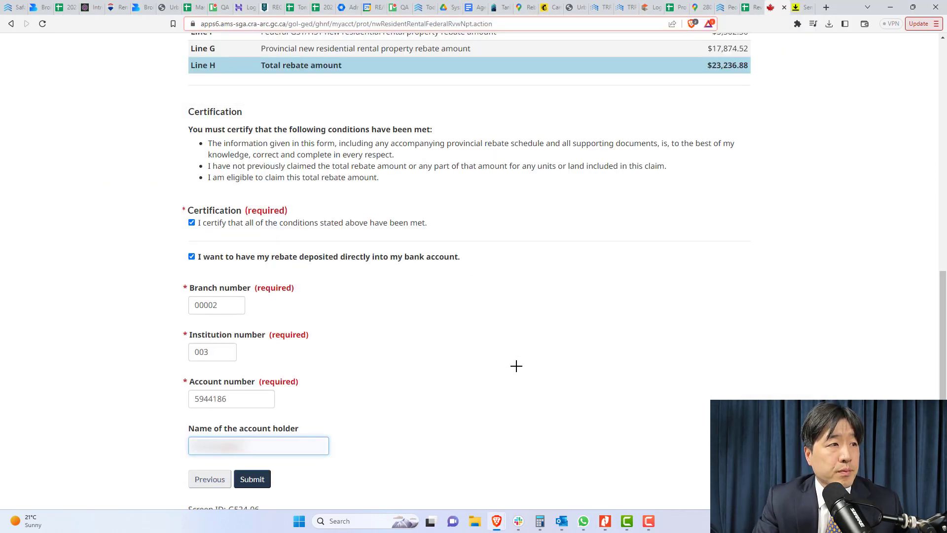
text(?)
click(367, 446)
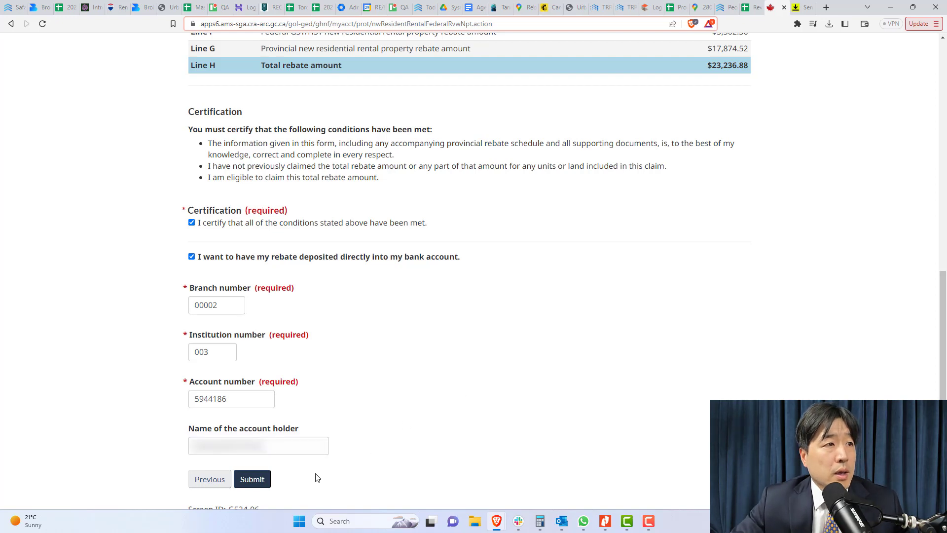
click(267, 481)
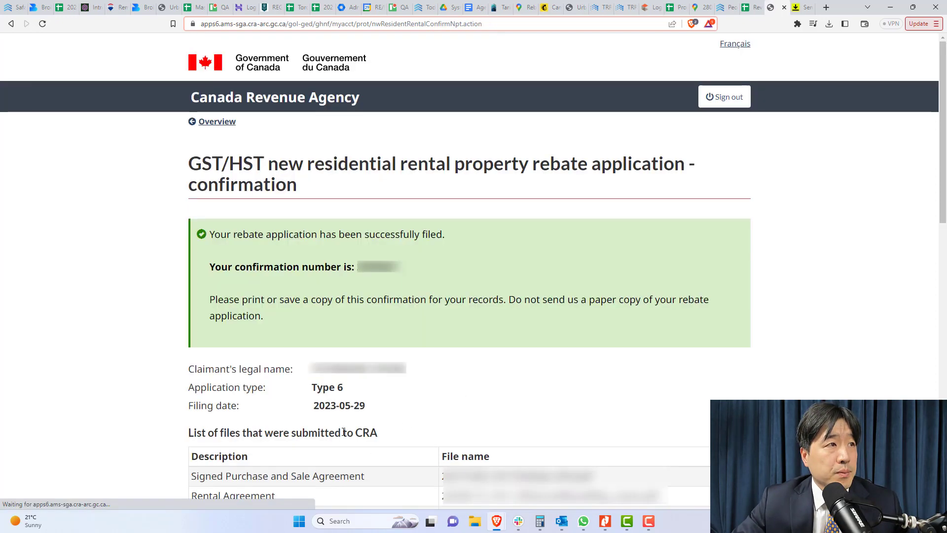